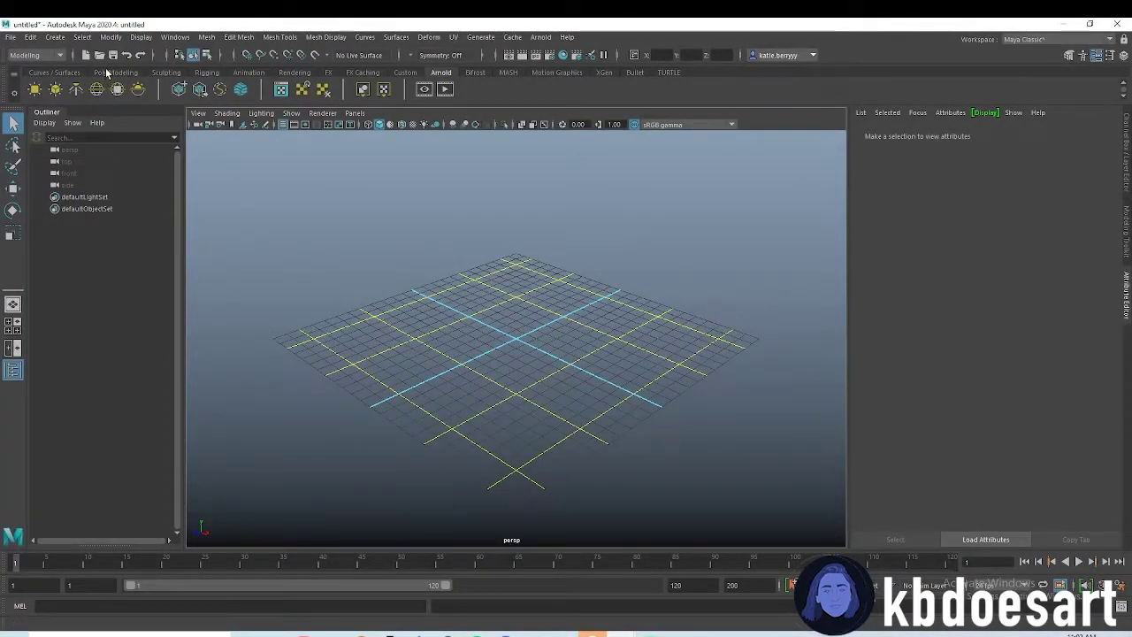
Step: Create a polygon sphere at the centre of the grid
{"action": "left_click", "coordinate": [106, 72]}
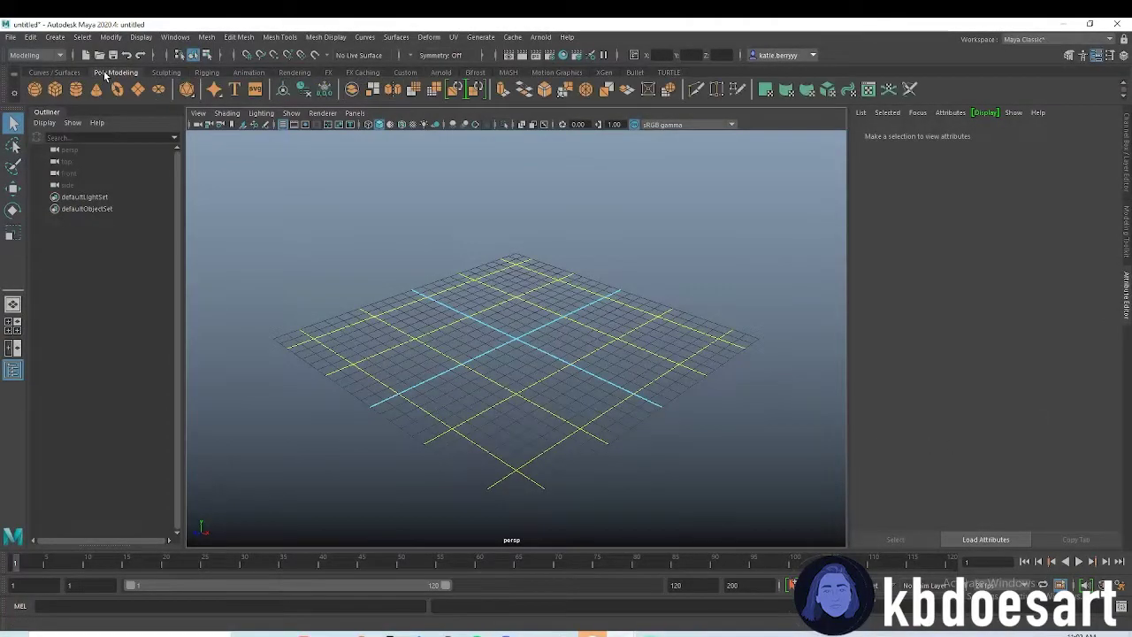
{"action": "left_click", "coordinate": [35, 89]}
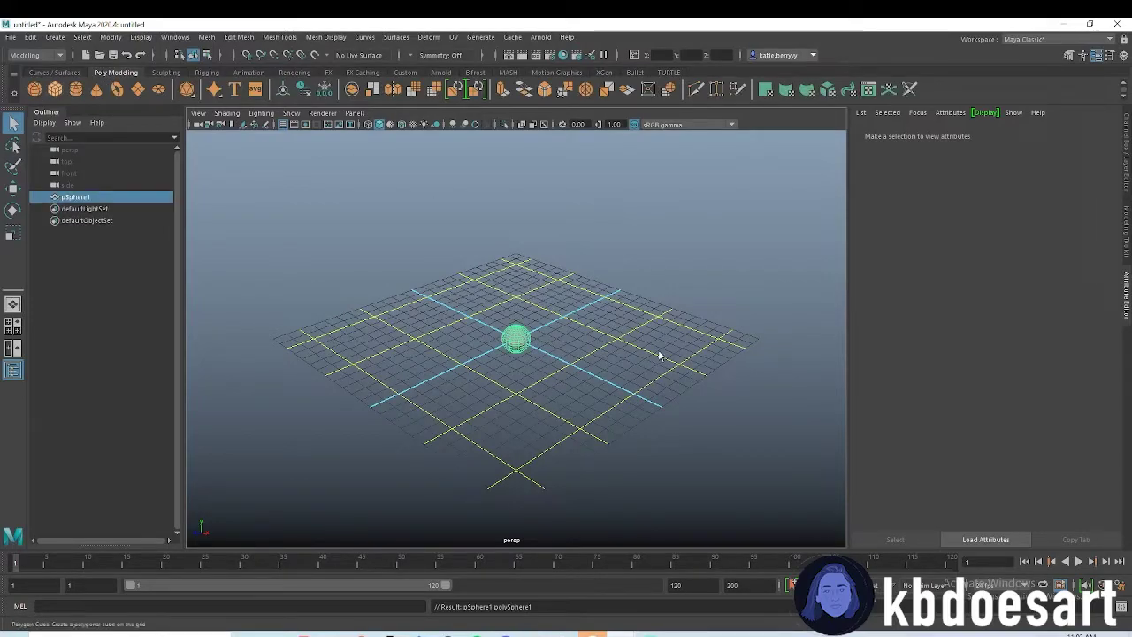
{"action": "right_click_drag", "start_coordinate": [389, 305], "coordinate": [787, 294], "text": "alt"}
{"action": "left_click_drag", "start_coordinate": [601, 328], "coordinate": [534, 334], "text": "alt"}
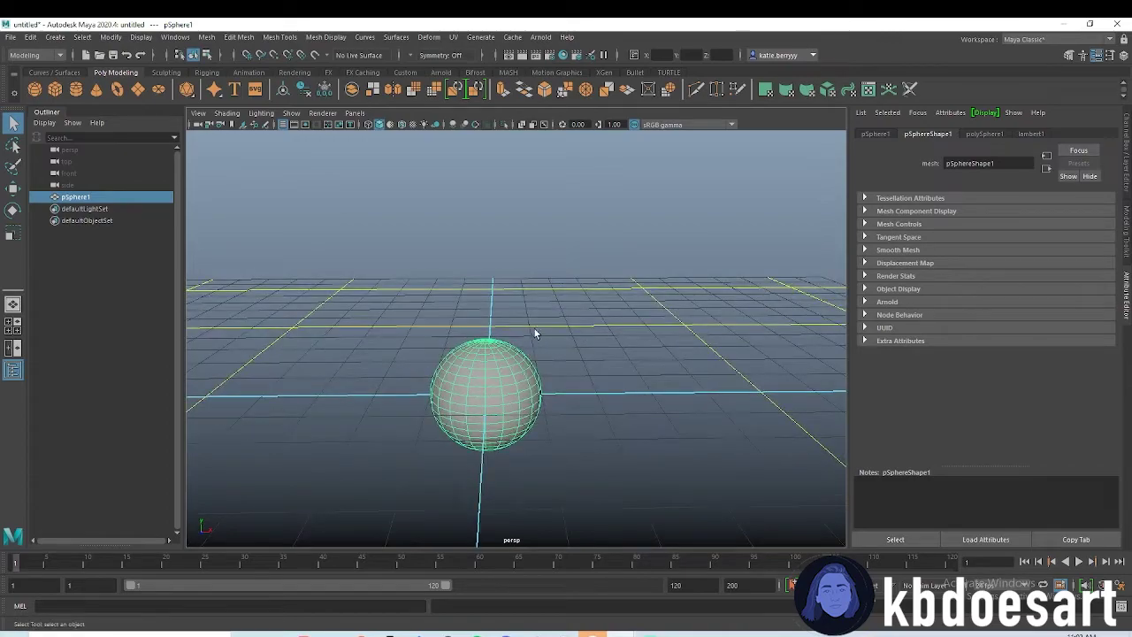
Step: Set the sphere's axis subdivisions to 10 and its height subdivisions to 10
{"action": "left_click", "coordinate": [983, 134]}
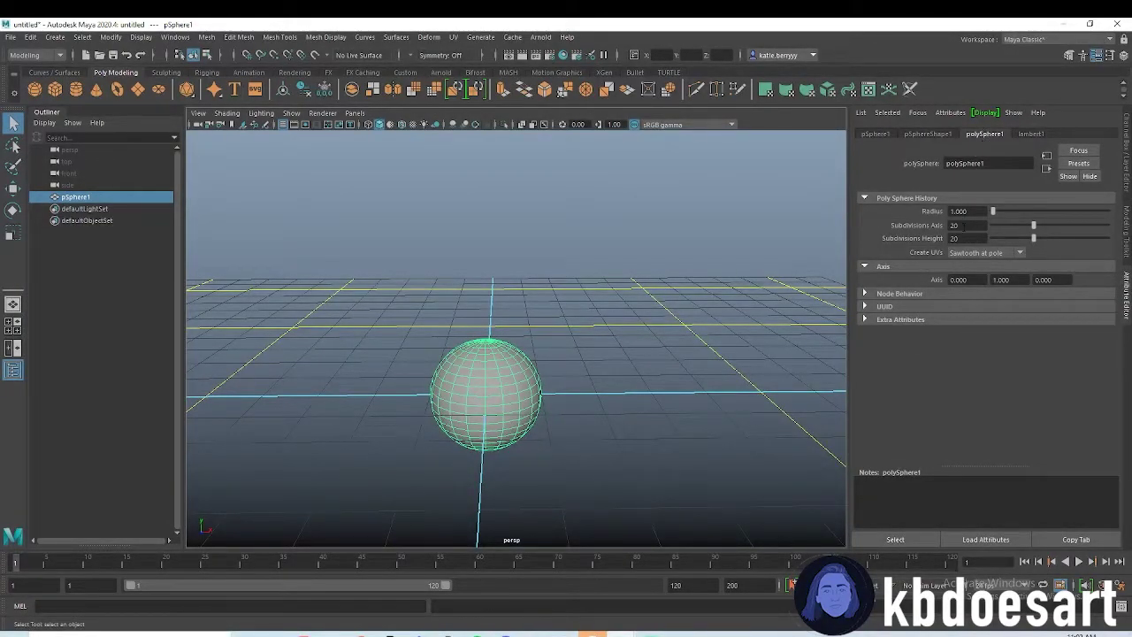
{"action": "left_click_drag", "start_coordinate": [928, 227], "coordinate": [920, 227]}
{"action": "type", "text": "10"}
{"action": "key", "text": "Return"}
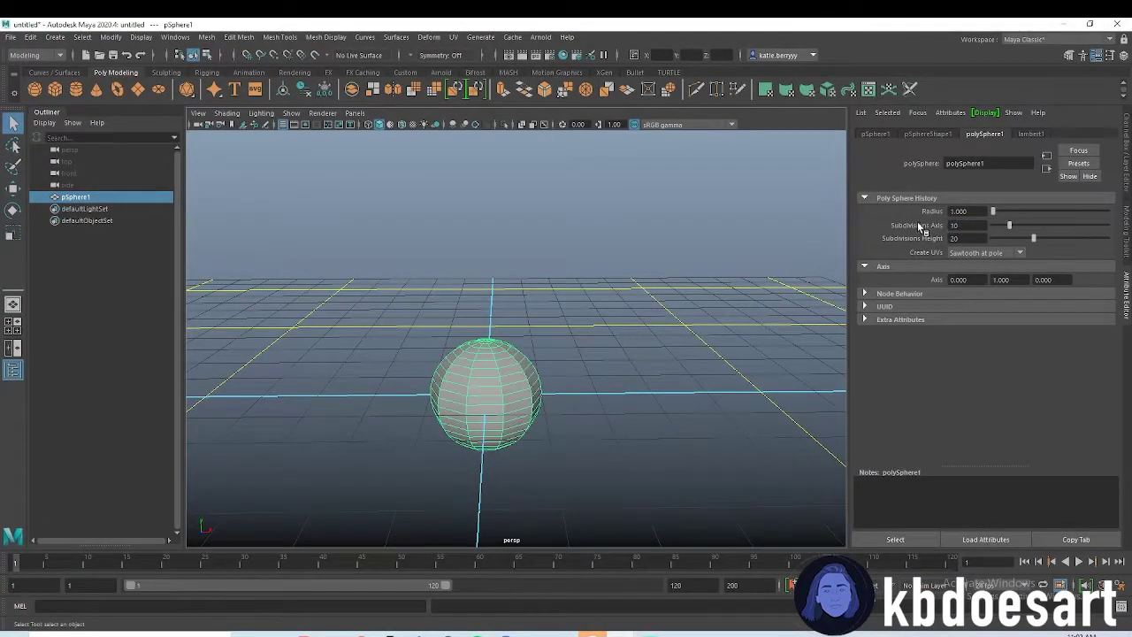
{"action": "type", "text": "10"}
{"action": "key", "text": "Return"}
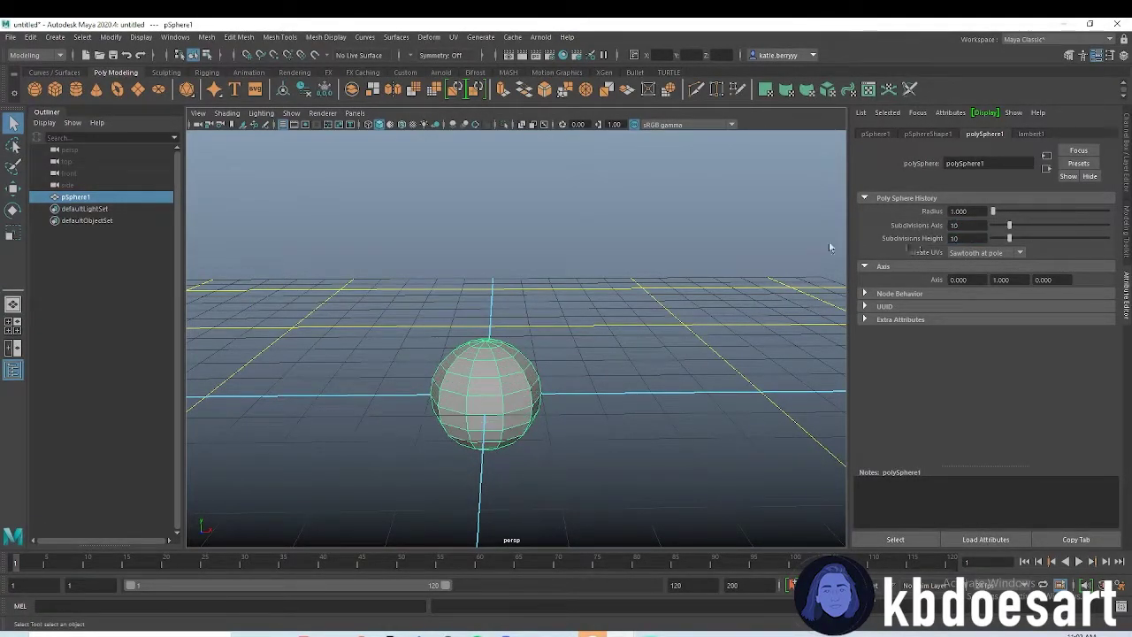
{"action": "left_click_drag", "start_coordinate": [543, 316], "coordinate": [533, 372], "text": "alt"}
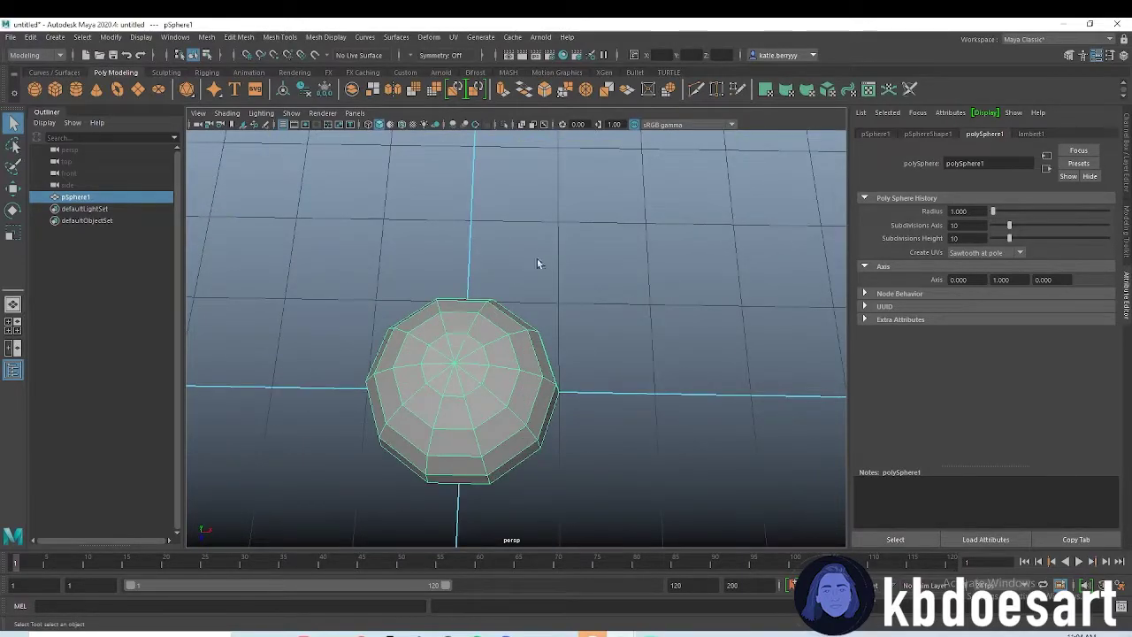
Step: Bevel all the vertical edge loops of the sphere with 2 segments and a fraction of 0.44
{"action": "right_click_drag", "start_coordinate": [487, 310], "coordinate": [485, 280]}
{"action": "left_click", "coordinate": [475, 328]}
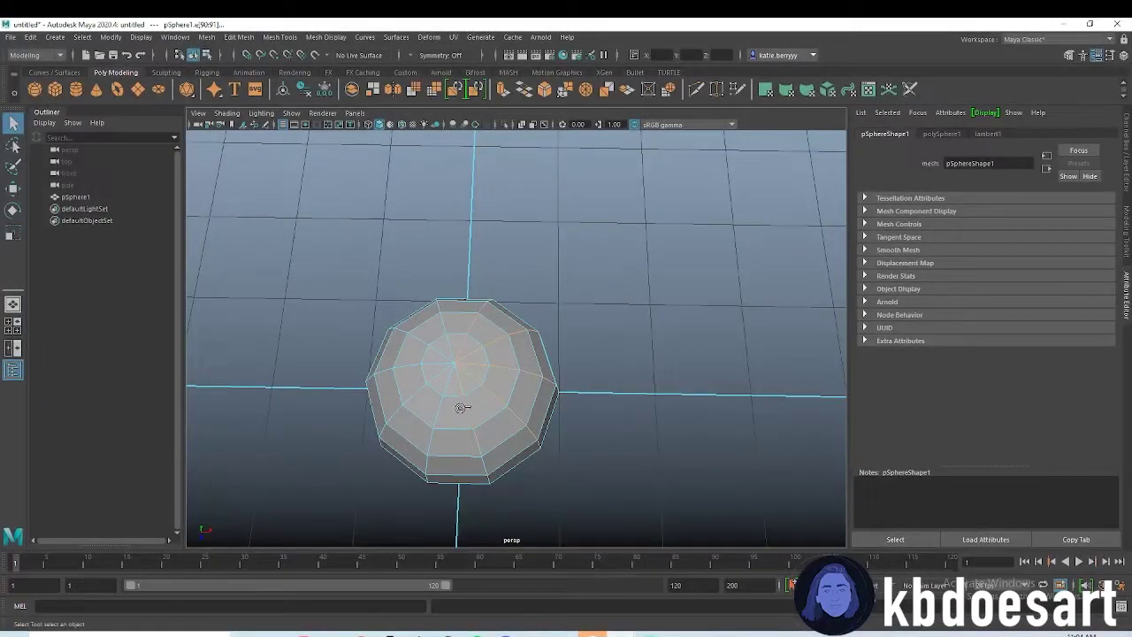
{"action": "double_click", "coordinate": [409, 369], "text": "shift"}
{"action": "left_click_drag", "start_coordinate": [752, 366], "coordinate": [498, 429], "text": "alt"}
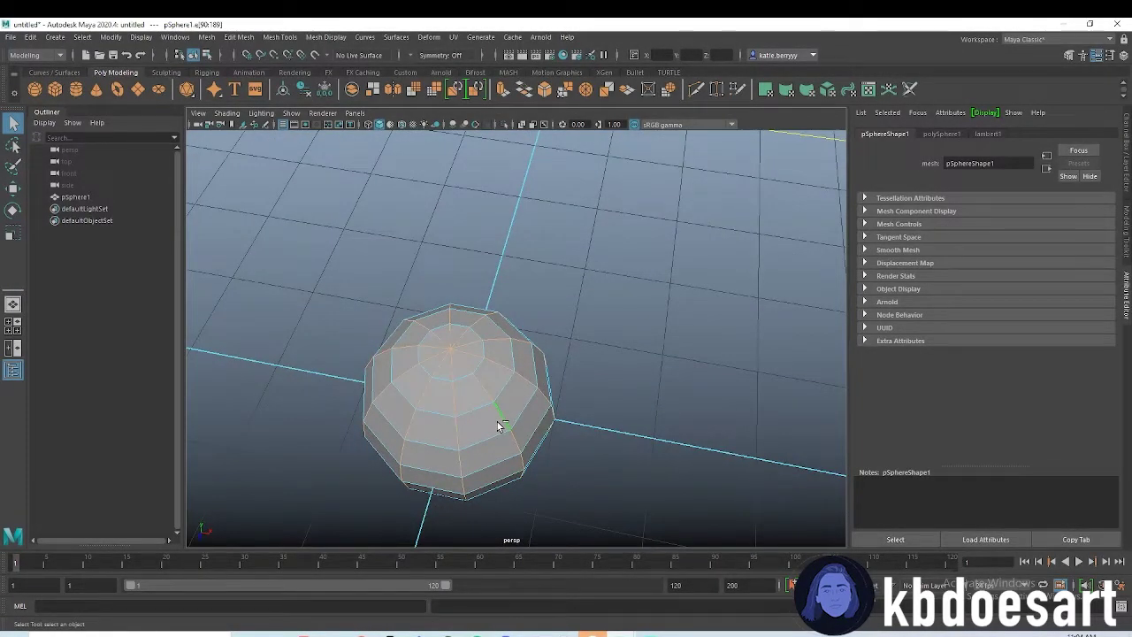
{"action": "key", "text": "ctrl+b"}
{"action": "left_click_drag", "start_coordinate": [574, 180], "coordinate": [538, 168]}
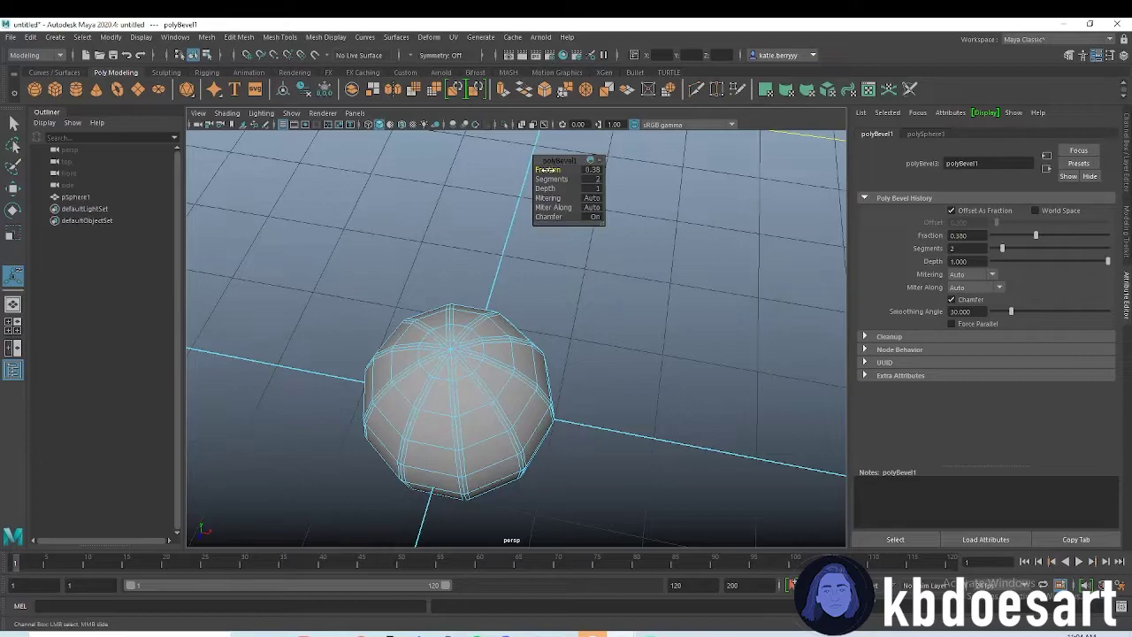
{"action": "mouse_move", "coordinate": [480, 415]}
{"action": "left_mouse_down", "text": "alt"}
{"action": "mouse_move", "coordinate": [500, 336]}
{"action": "mouse_move", "coordinate": [490, 414]}
{"action": "left_mouse_up", "text": "alt"}
{"action": "left_click_drag", "start_coordinate": [546, 170], "coordinate": [554, 169]}
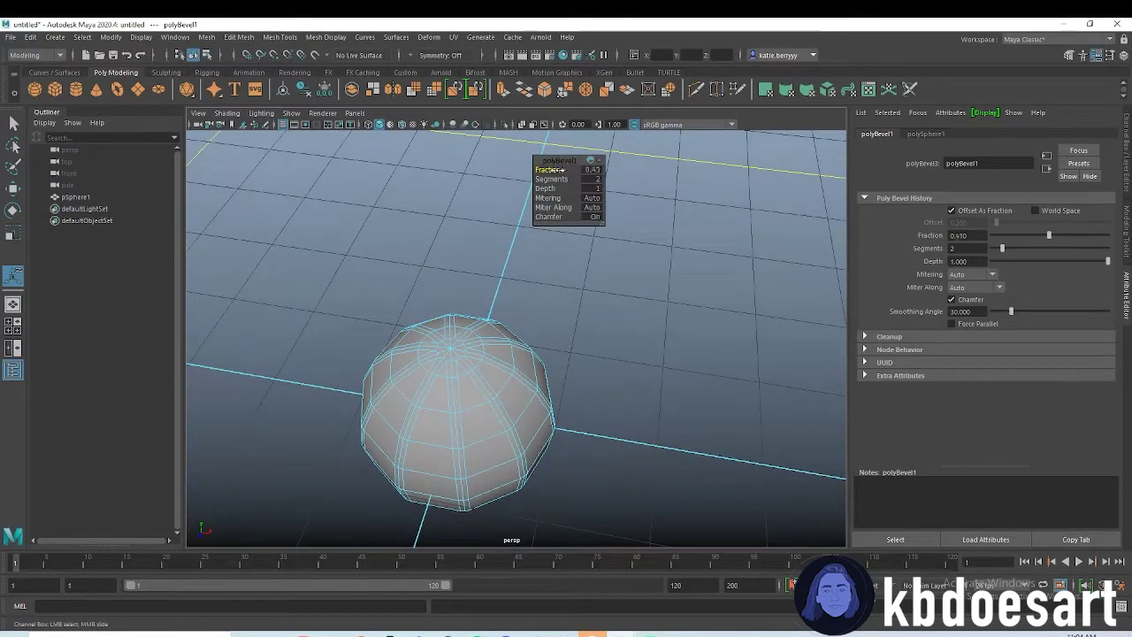
{"action": "left_click_drag", "start_coordinate": [513, 353], "coordinate": [551, 277], "text": "alt"}
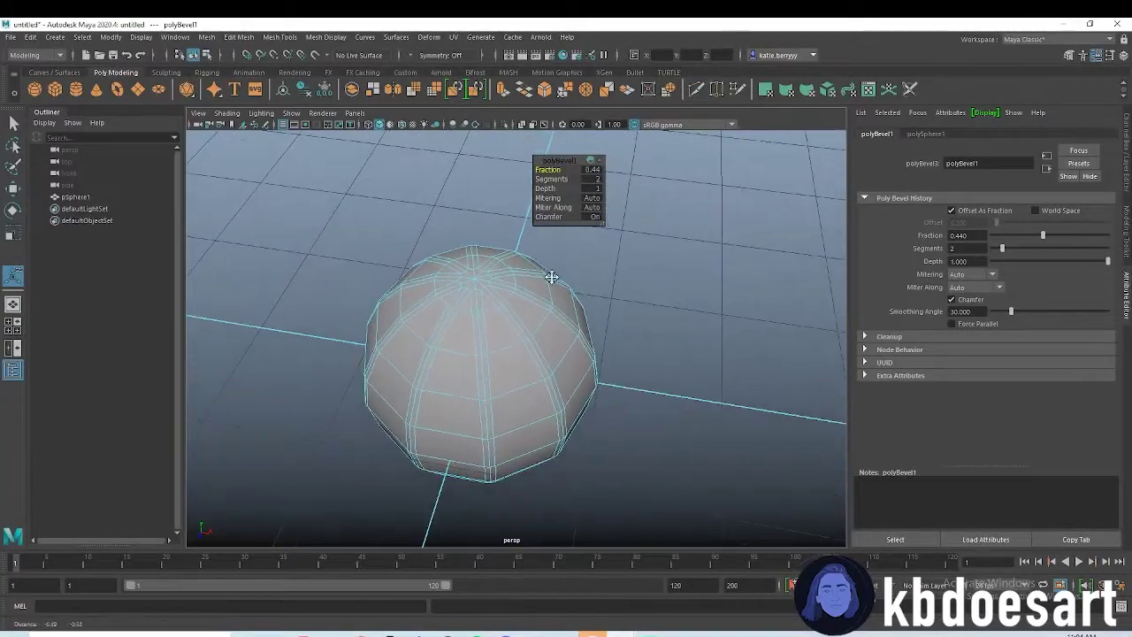
Step: Select the middle edge line of every bevelled strip running from the sphere's top pole to its bottom
{"action": "double_click", "coordinate": [481, 324]}
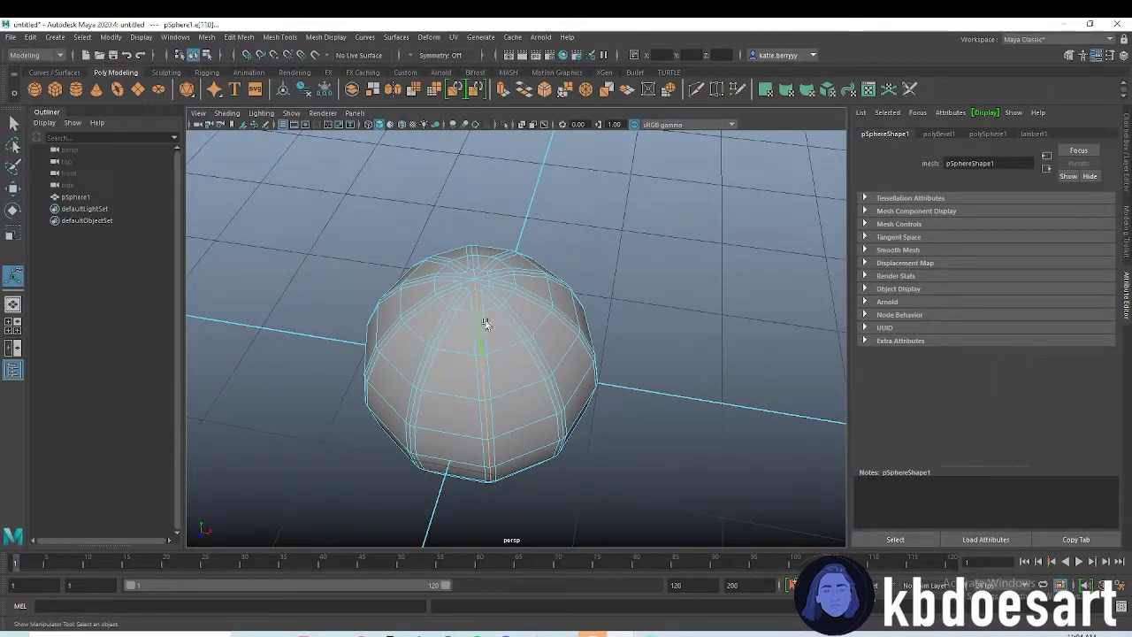
{"action": "left_click_drag", "start_coordinate": [536, 290], "coordinate": [525, 317], "text": "alt"}
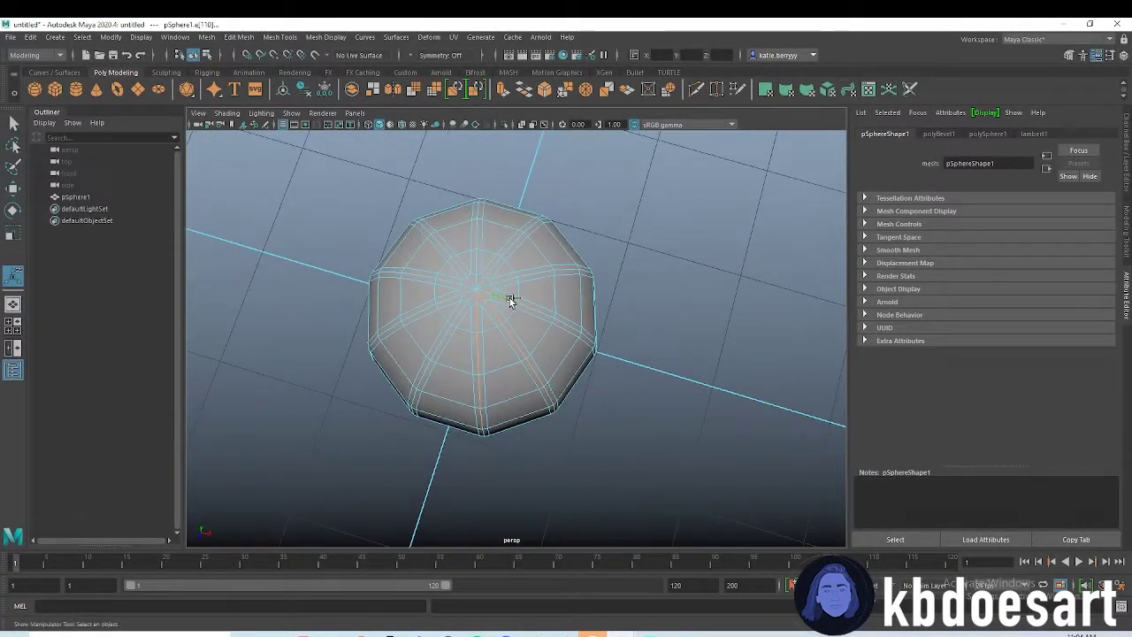
{"action": "left_click", "coordinate": [476, 254]}
{"action": "left_click_drag", "start_coordinate": [482, 417], "coordinate": [482, 466], "text": "alt"}
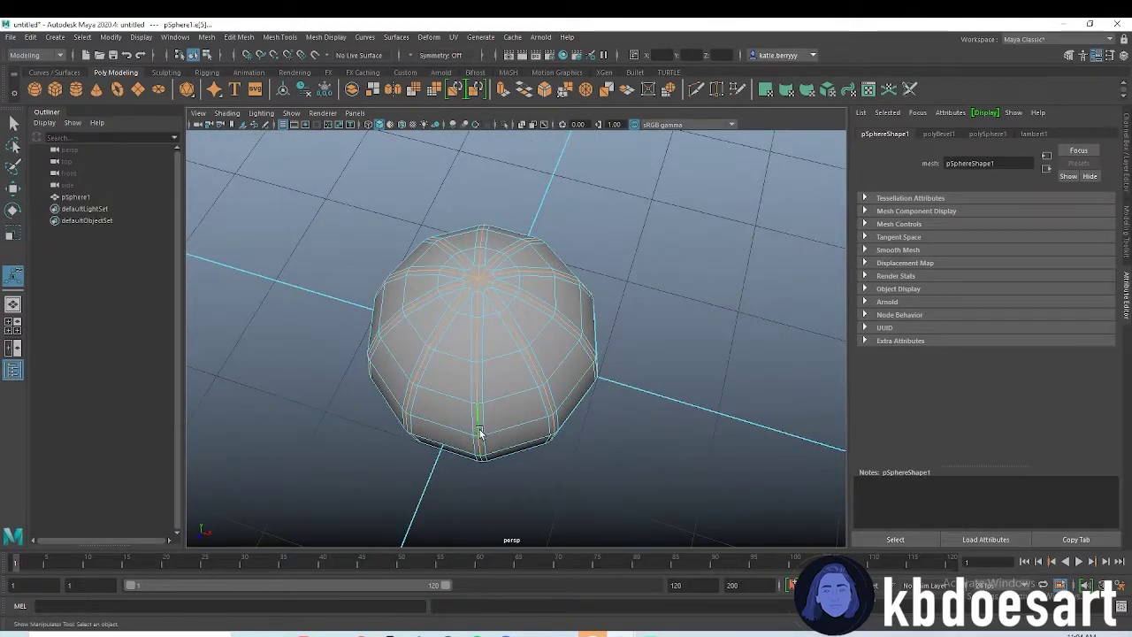
{"action": "key", "text": "r"}
{"action": "left_click_drag", "start_coordinate": [486, 345], "coordinate": [442, 348]}
{"action": "key", "text": "ctrl+z"}
Step: Scale the selected middle edge lines inward to form grooves between the pumpkin's ribs
{"action": "scroll", "coordinate": [558, 278], "scroll_direction": "up", "scroll_amount": 3}
{"action": "middle_click_drag", "start_coordinate": [483, 261], "coordinate": [508, 358], "text": "alt"}
{"action": "scroll", "coordinate": [496, 407], "scroll_direction": "up", "scroll_amount": 3}
{"action": "mouse_move", "coordinate": [496, 408]}
{"action": "left_mouse_down", "text": "alt"}
{"action": "mouse_move", "coordinate": [550, 349]}
{"action": "mouse_move", "coordinate": [473, 378]}
{"action": "left_mouse_up", "text": "alt"}
{"action": "key", "text": "q"}
{"action": "right_click_drag", "start_coordinate": [650, 408], "coordinate": [390, 382], "text": "alt"}
{"action": "key", "text": "r"}
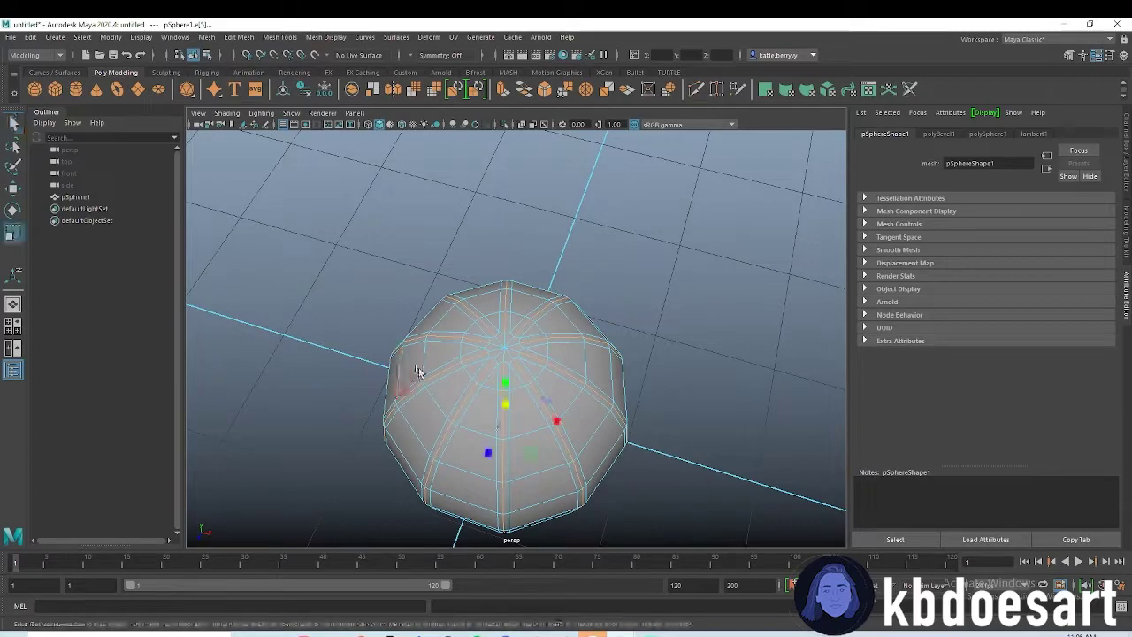
{"action": "left_click_drag", "start_coordinate": [505, 406], "coordinate": [538, 426]}
Step: Select the ring of faces around the pumpkin's top pole
{"action": "left_click_drag", "start_coordinate": [675, 445], "coordinate": [623, 395], "text": "alt"}
{"action": "middle_click_drag", "start_coordinate": [623, 396], "coordinate": [653, 182], "text": "alt"}
{"action": "left_click_drag", "start_coordinate": [652, 181], "coordinate": [619, 306], "text": "alt"}
{"action": "left_click_drag", "start_coordinate": [740, 358], "coordinate": [566, 217], "text": "alt"}
{"action": "right_click_drag", "start_coordinate": [566, 218], "coordinate": [649, 235], "text": "alt"}
{"action": "left_click_drag", "start_coordinate": [649, 236], "coordinate": [569, 333], "text": "alt"}
{"action": "right_click_drag", "start_coordinate": [569, 334], "coordinate": [616, 354], "text": "alt"}
{"action": "left_click_drag", "start_coordinate": [617, 354], "coordinate": [526, 309], "text": "alt"}
{"action": "right_click", "coordinate": [524, 307]}
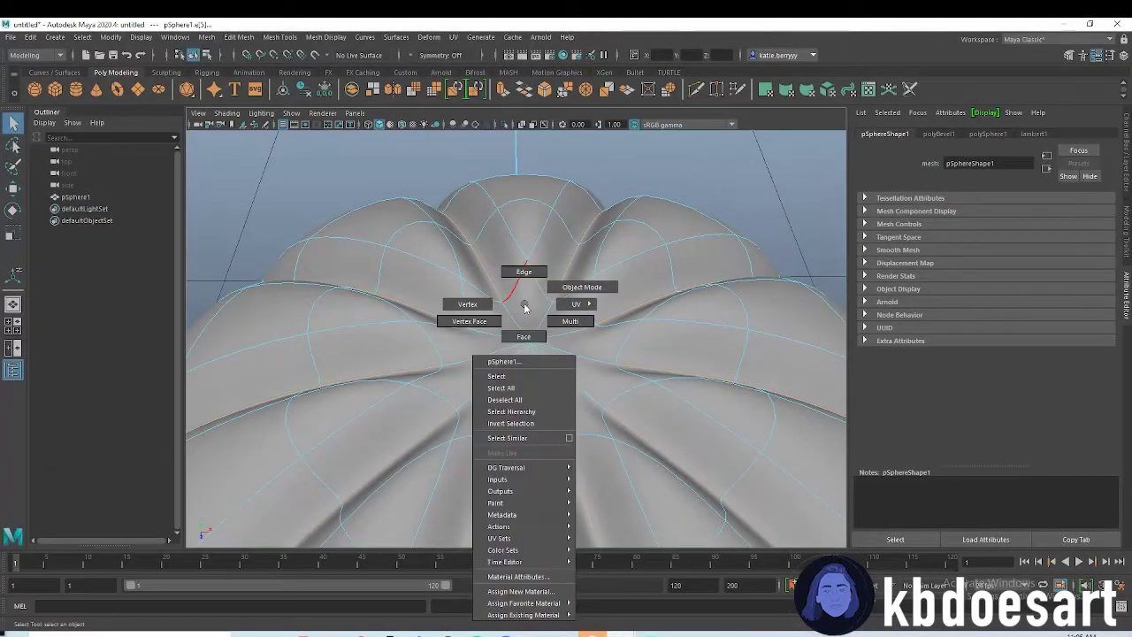
{"action": "right_click_drag", "start_coordinate": [533, 309], "coordinate": [526, 339]}
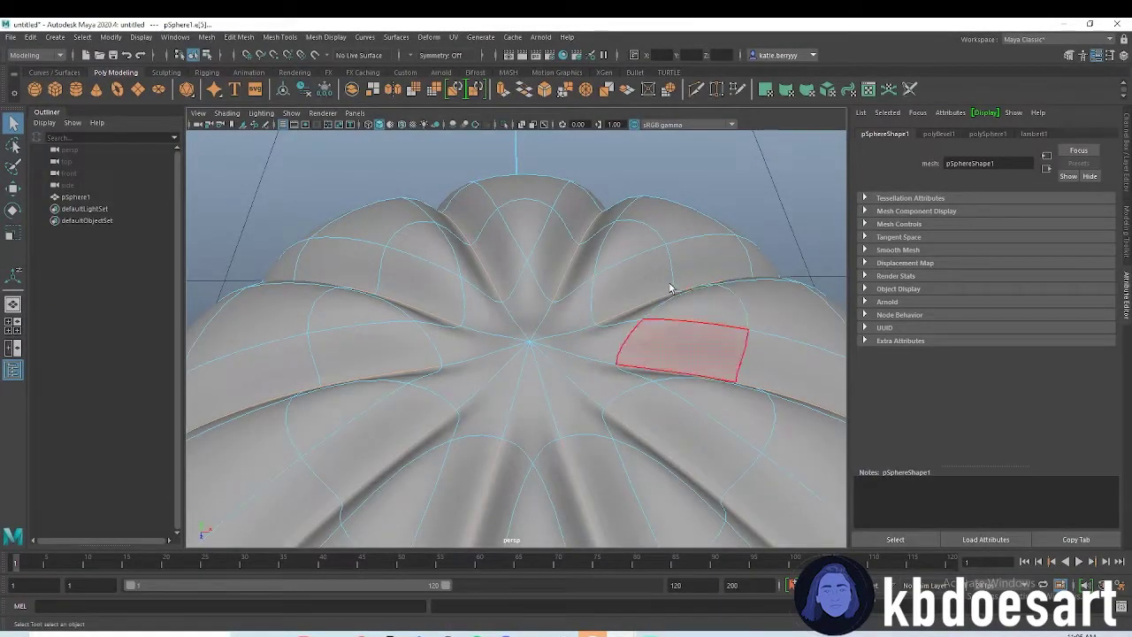
{"action": "left_click", "coordinate": [527, 307]}
{"action": "mouse_move", "coordinate": [566, 322]}
{"action": "left_mouse_down"}
{"action": "mouse_move", "coordinate": [531, 323]}
{"action": "mouse_move", "coordinate": [542, 322]}
{"action": "left_mouse_up"}
{"action": "right_click_drag", "start_coordinate": [700, 315], "coordinate": [487, 306], "text": "alt"}
{"action": "mouse_move", "coordinate": [520, 305]}
{"action": "left_mouse_down", "text": "alt"}
{"action": "mouse_move", "coordinate": [523, 362]}
{"action": "mouse_move", "coordinate": [523, 294]}
{"action": "left_mouse_up", "text": "alt"}
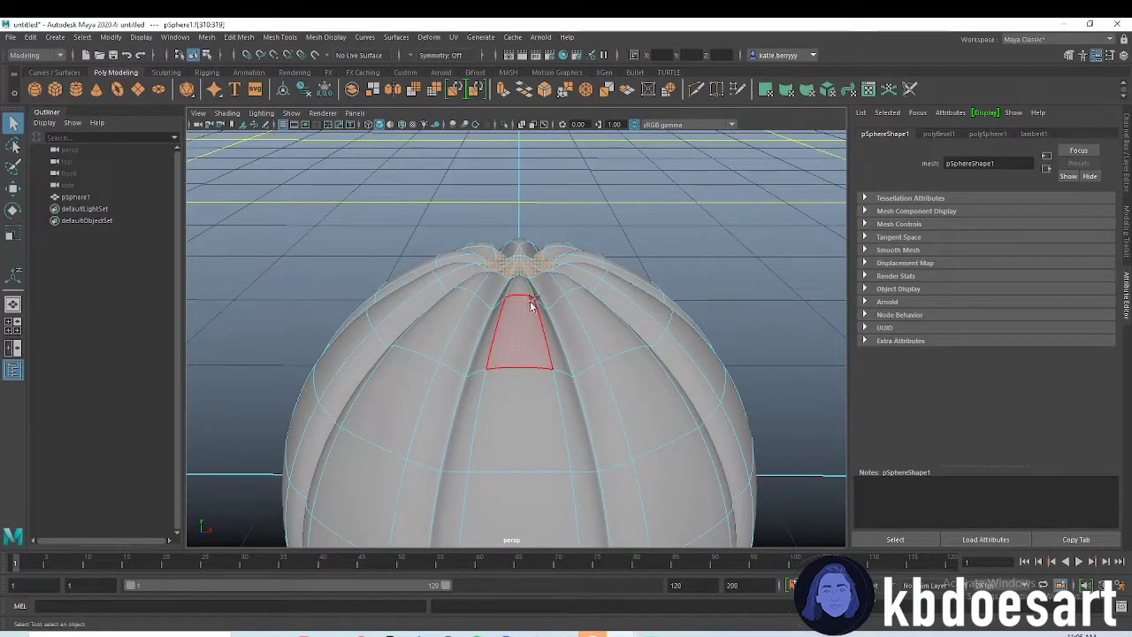
Step: Extrude the top faces with a thickness of 0.4 to form the stem
{"action": "key", "text": "ctrl+e"}
{"action": "left_click_drag", "start_coordinate": [553, 168], "coordinate": [576, 164]}
{"action": "scroll", "coordinate": [650, 232], "scroll_direction": "down", "scroll_amount": 2}
{"action": "left_click_drag", "start_coordinate": [650, 231], "coordinate": [615, 311], "text": "alt"}
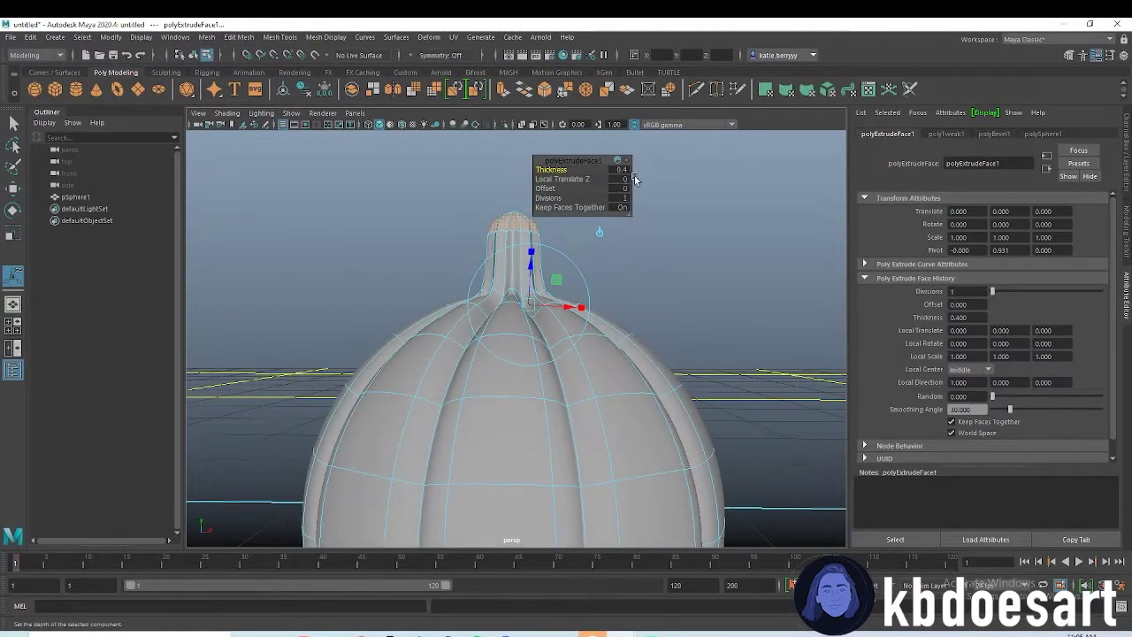
Step: Tilt the stem's top faces sideways and lower them slightly
{"action": "key", "text": "e"}
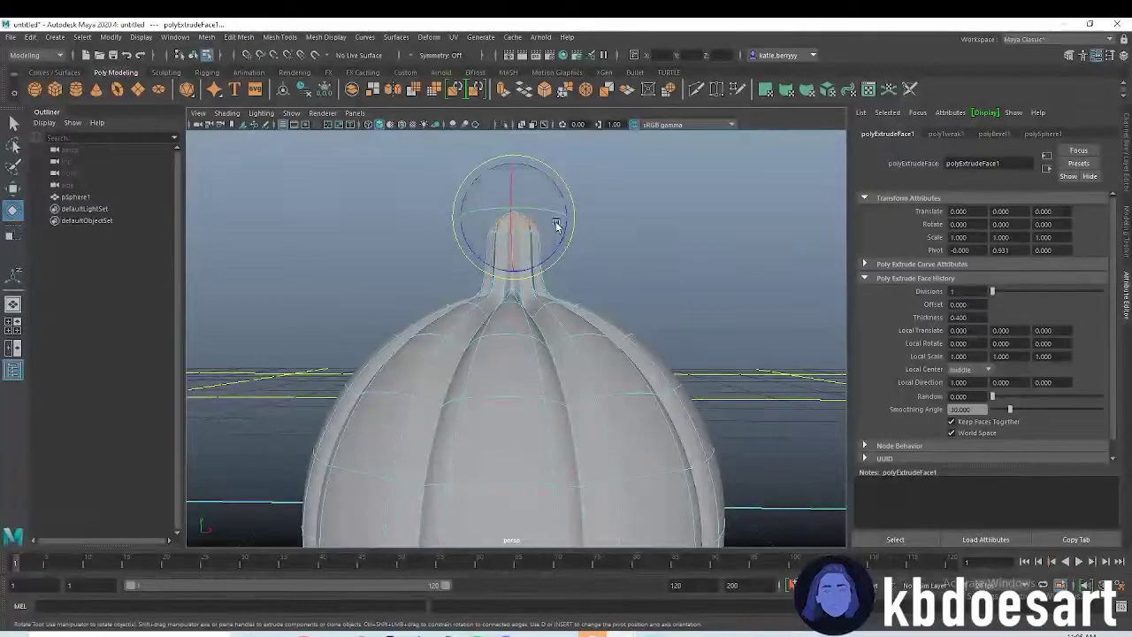
{"action": "left_click_drag", "start_coordinate": [558, 244], "coordinate": [564, 221]}
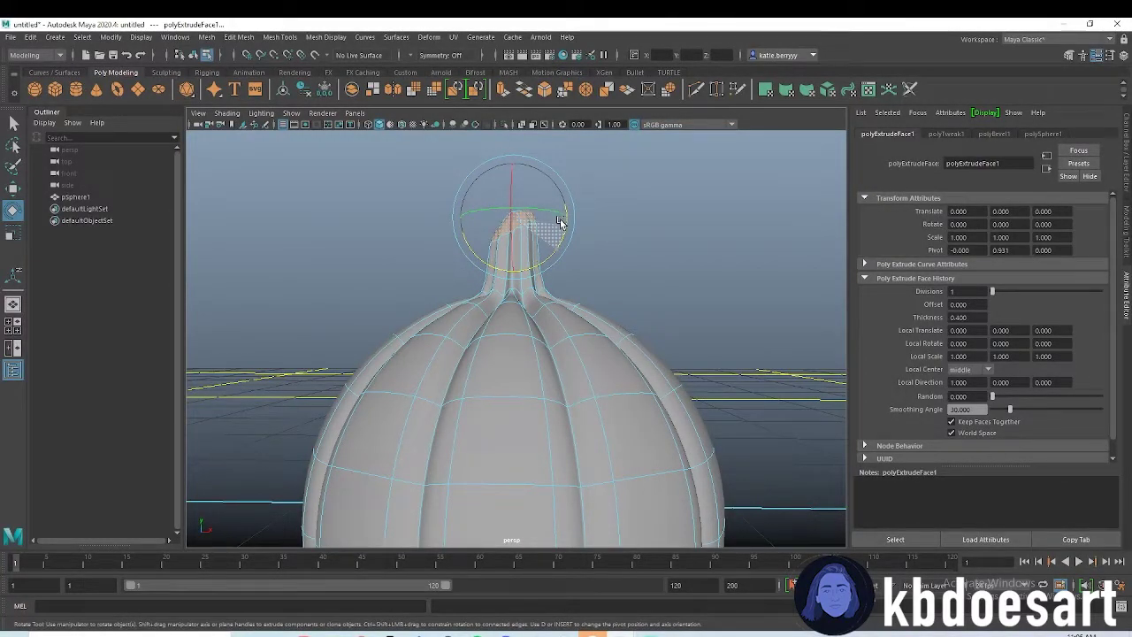
{"action": "key", "text": "w"}
{"action": "mouse_move", "coordinate": [513, 165]}
{"action": "left_mouse_down"}
{"action": "mouse_move", "coordinate": [513, 183]}
{"action": "mouse_move", "coordinate": [513, 169]}
{"action": "left_mouse_up"}
Step: Select the edges running all the way around the base of the stem
{"action": "left_click_drag", "start_coordinate": [516, 242], "coordinate": [559, 369], "text": "alt"}
{"action": "double_click", "coordinate": [557, 361]}
{"action": "right_click_drag", "start_coordinate": [548, 348], "coordinate": [557, 327]}
{"action": "double_click", "coordinate": [556, 361]}
{"action": "left_click", "coordinate": [511, 370]}
{"action": "left_click_drag", "start_coordinate": [510, 370], "coordinate": [677, 424], "text": "alt"}
{"action": "left_click", "coordinate": [643, 386]}
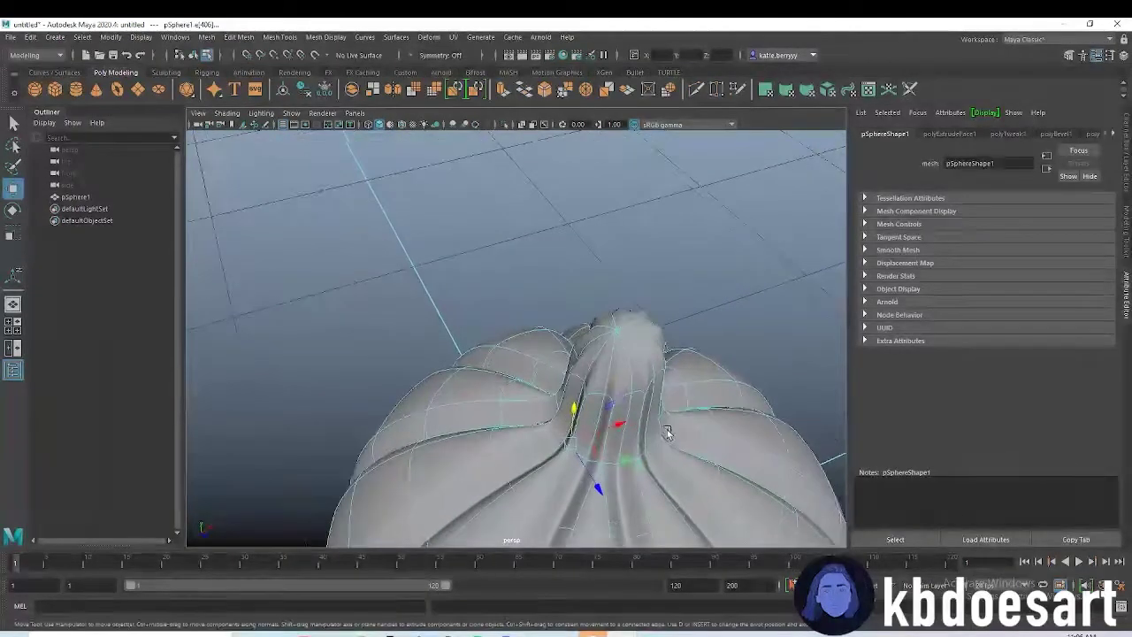
{"action": "right_click_drag", "start_coordinate": [644, 431], "coordinate": [672, 457], "text": "alt"}
{"action": "middle_click_drag", "start_coordinate": [672, 458], "coordinate": [581, 377], "text": "alt"}
{"action": "left_click_drag", "start_coordinate": [575, 394], "coordinate": [639, 389]}
{"action": "left_click", "coordinate": [663, 371], "text": "shift"}
{"action": "left_click", "coordinate": [676, 363], "text": "shift"}
{"action": "left_click_drag", "start_coordinate": [687, 379], "coordinate": [531, 358], "text": "alt"}
{"action": "mouse_move", "coordinate": [328, 292]}
{"action": "left_mouse_down", "text": "alt"}
{"action": "mouse_move", "coordinate": [392, 309]}
{"action": "mouse_move", "coordinate": [329, 276]}
{"action": "left_mouse_up", "text": "alt"}
{"action": "left_click", "coordinate": [386, 197], "text": "shift"}
{"action": "left_click", "coordinate": [421, 187], "text": "shift"}
{"action": "left_click_drag", "start_coordinate": [488, 243], "coordinate": [533, 378], "text": "alt"}
{"action": "left_click_drag", "start_coordinate": [648, 334], "coordinate": [439, 327], "text": "alt"}
Step: Bevel the edges at the stem's base with 1 segment and a narrowed fraction, and return to object mode
{"action": "key", "text": "ctrl+b"}
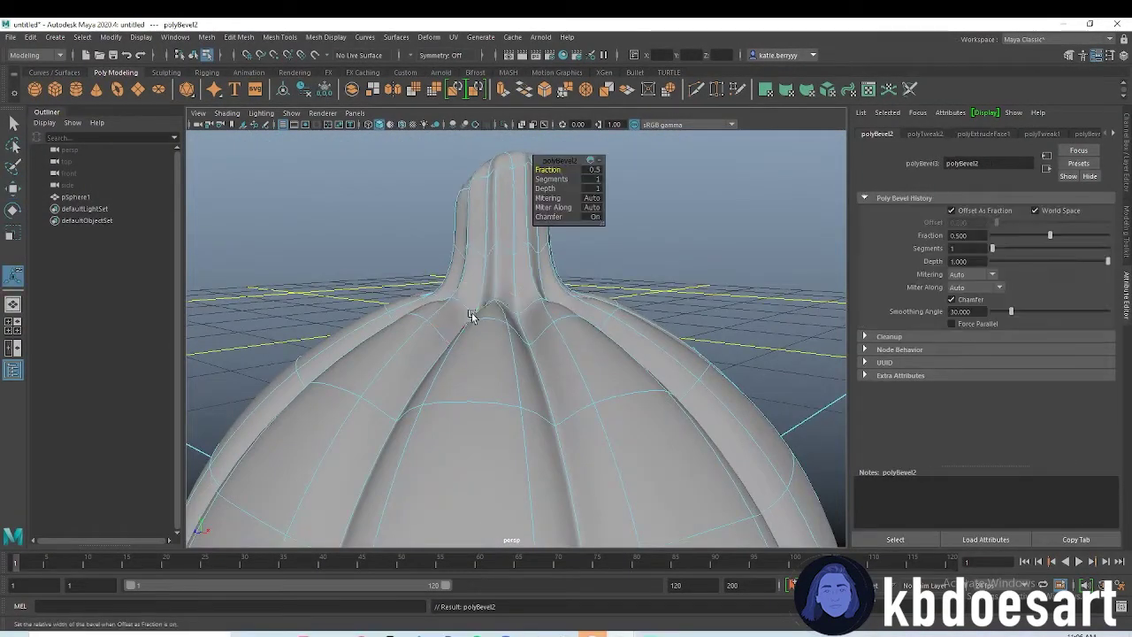
{"action": "left_click_drag", "start_coordinate": [561, 170], "coordinate": [528, 171]}
{"action": "mouse_move", "coordinate": [536, 249]}
{"action": "left_mouse_down", "text": "alt"}
{"action": "mouse_move", "coordinate": [517, 308]}
{"action": "mouse_move", "coordinate": [534, 324]}
{"action": "mouse_move", "coordinate": [554, 285]}
{"action": "mouse_move", "coordinate": [555, 244]}
{"action": "left_mouse_up", "text": "alt"}
{"action": "mouse_move", "coordinate": [557, 169]}
{"action": "left_mouse_down"}
{"action": "mouse_move", "coordinate": [543, 169]}
{"action": "mouse_move", "coordinate": [552, 172]}
{"action": "left_mouse_up"}
{"action": "scroll", "coordinate": [640, 368], "scroll_direction": "down", "scroll_amount": 5}
{"action": "left_click_drag", "start_coordinate": [639, 368], "coordinate": [548, 349], "text": "alt"}
{"action": "scroll", "coordinate": [566, 290], "scroll_direction": "down", "scroll_amount": 3}
{"action": "right_click_drag", "start_coordinate": [546, 343], "coordinate": [595, 313]}
{"action": "left_click_drag", "start_coordinate": [650, 367], "coordinate": [510, 306], "text": "alt"}
Step: Switch the pumpkin to vertex editing and show it enlarged in the full-size front view
{"action": "right_click", "coordinate": [569, 304]}
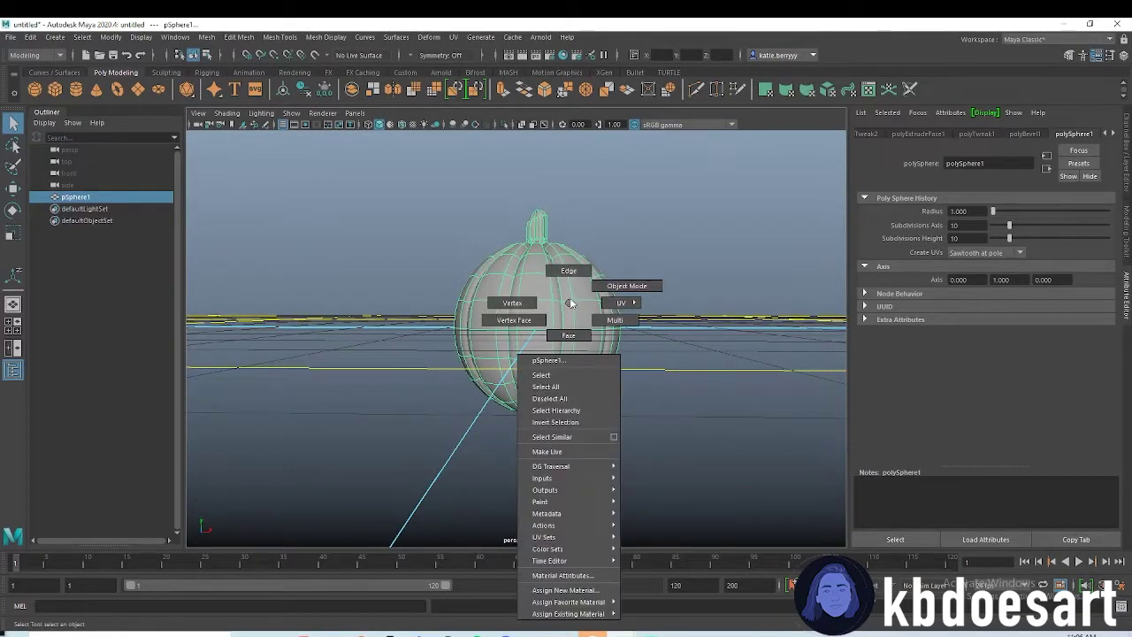
{"action": "left_click", "coordinate": [529, 307]}
{"action": "left_click_drag", "start_coordinate": [675, 484], "coordinate": [334, 371]}
{"action": "key", "text": "space"}
{"action": "key", "text": "space"}
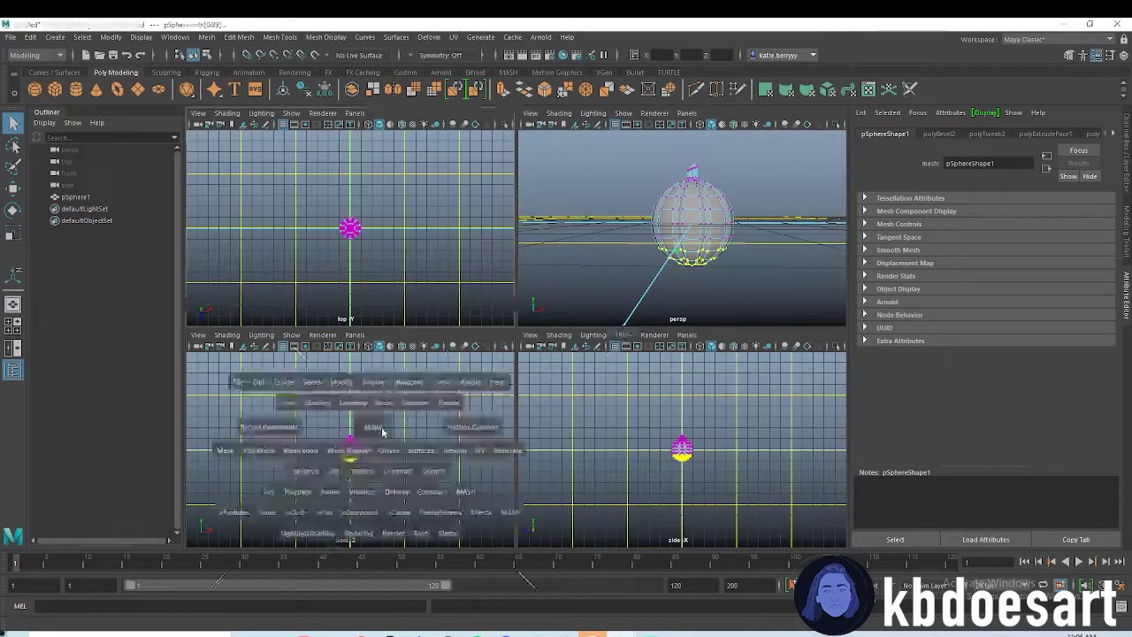
{"action": "scroll", "coordinate": [773, 266], "scroll_direction": "up", "scroll_amount": 10}
{"action": "scroll", "coordinate": [687, 341], "scroll_direction": "down", "scroll_amount": 5}
Step: Raise the pumpkin's lower vertex rows, row by row, to flatten its underside
{"action": "left_click_drag", "start_coordinate": [783, 481], "coordinate": [369, 367]}
{"action": "scroll", "coordinate": [514, 352], "scroll_direction": "up", "scroll_amount": 2}
{"action": "key", "text": "w"}
{"action": "left_click_drag", "start_coordinate": [514, 351], "coordinate": [515, 340]}
{"action": "left_click_drag", "start_coordinate": [632, 440], "coordinate": [404, 390]}
{"action": "left_click_drag", "start_coordinate": [516, 352], "coordinate": [515, 343]}
{"action": "left_click_drag", "start_coordinate": [569, 434], "coordinate": [459, 398]}
{"action": "left_click_drag", "start_coordinate": [516, 354], "coordinate": [513, 342]}
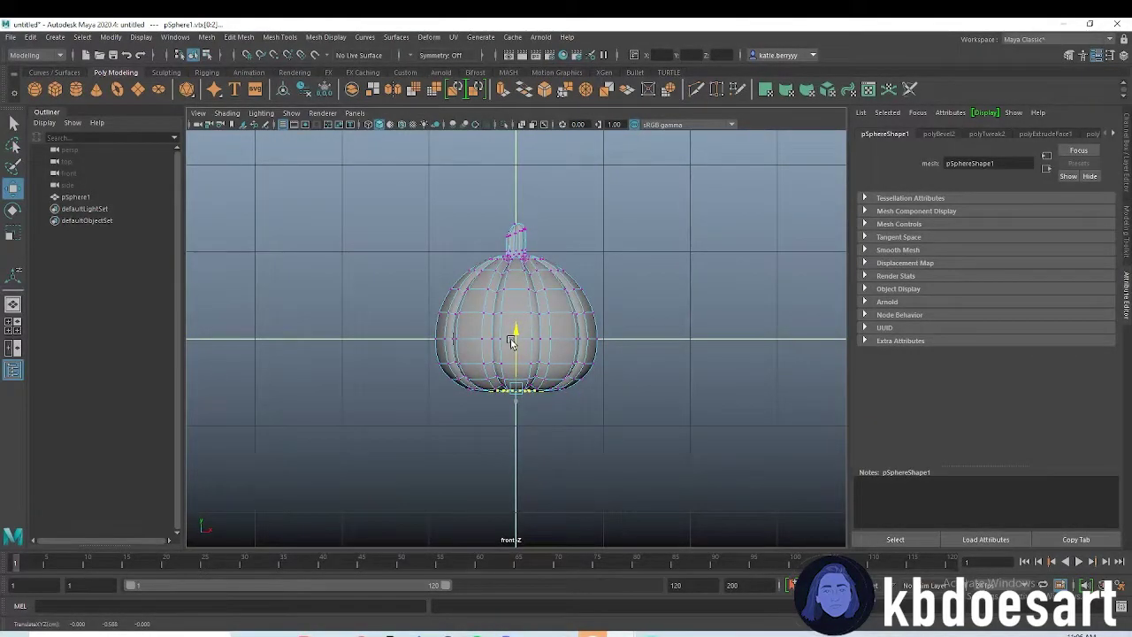
{"action": "scroll", "coordinate": [550, 317], "scroll_direction": "up", "scroll_amount": 3}
{"action": "left_click_drag", "start_coordinate": [456, 331], "coordinate": [799, 353]}
{"action": "key", "text": "r"}
{"action": "left_click_drag", "start_coordinate": [543, 337], "coordinate": [522, 307]}
{"action": "key", "text": "ctrl+z"}
{"action": "middle_click_drag", "start_coordinate": [522, 307], "coordinate": [520, 305]}
Step: Scale the upper shoulder row of vertices outward to about 1.087 in X and Z, leaving the height unscaled
{"action": "left_click_drag", "start_coordinate": [387, 290], "coordinate": [748, 333]}
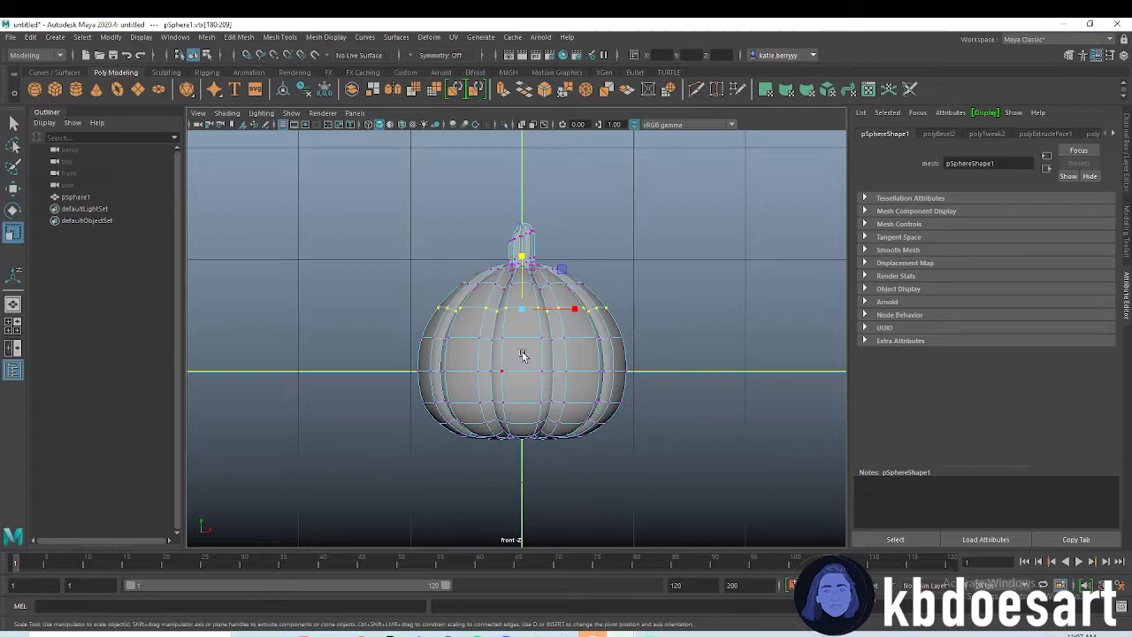
{"action": "left_click_drag", "start_coordinate": [523, 257], "coordinate": [516, 250], "text": "ctrl"}
{"action": "middle_click_drag", "start_coordinate": [517, 252], "coordinate": [519, 258]}
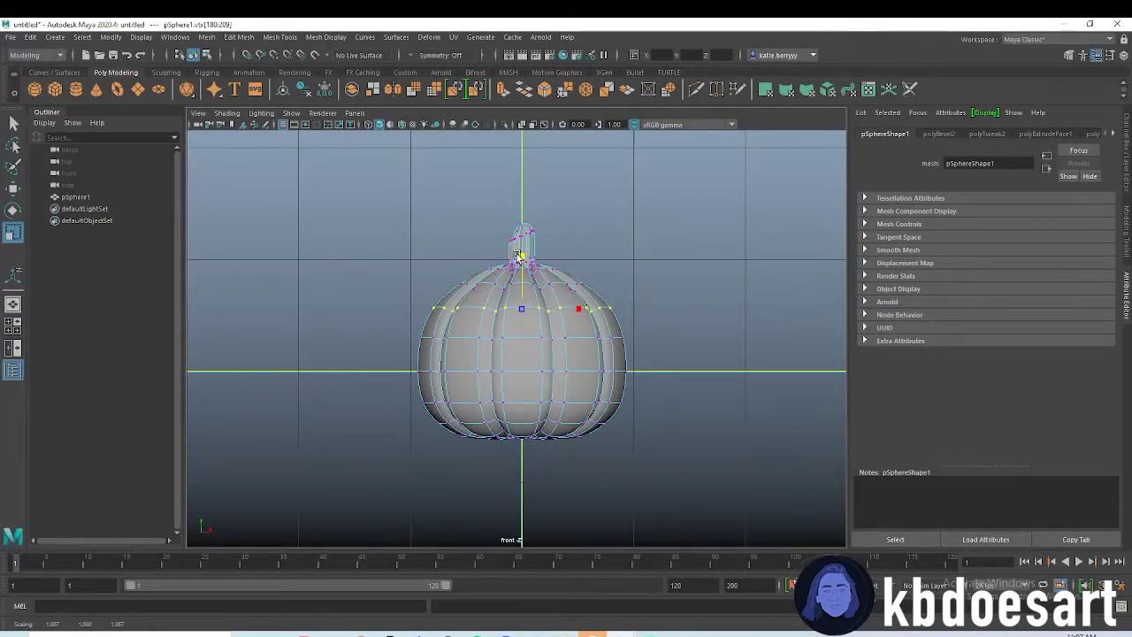
Step: Return to the perspective view in object mode and examine the pumpkin's shape from above and from the side
{"action": "left_click", "coordinate": [696, 292]}
{"action": "key", "text": "space"}
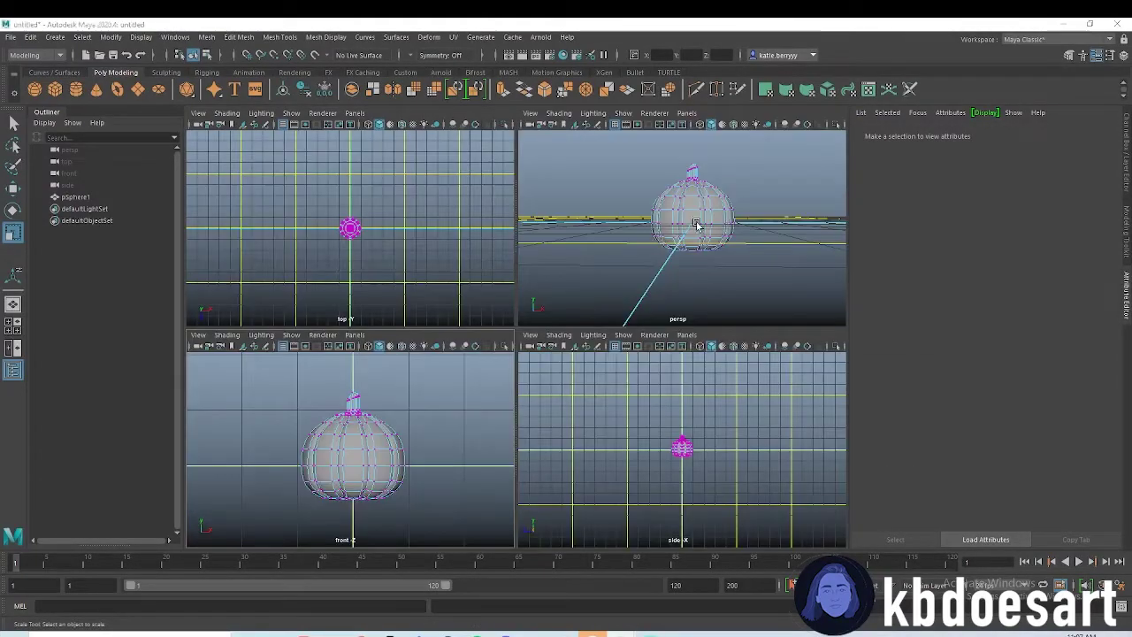
{"action": "key", "text": "space"}
{"action": "left_click_drag", "start_coordinate": [593, 341], "coordinate": [610, 419], "text": "alt"}
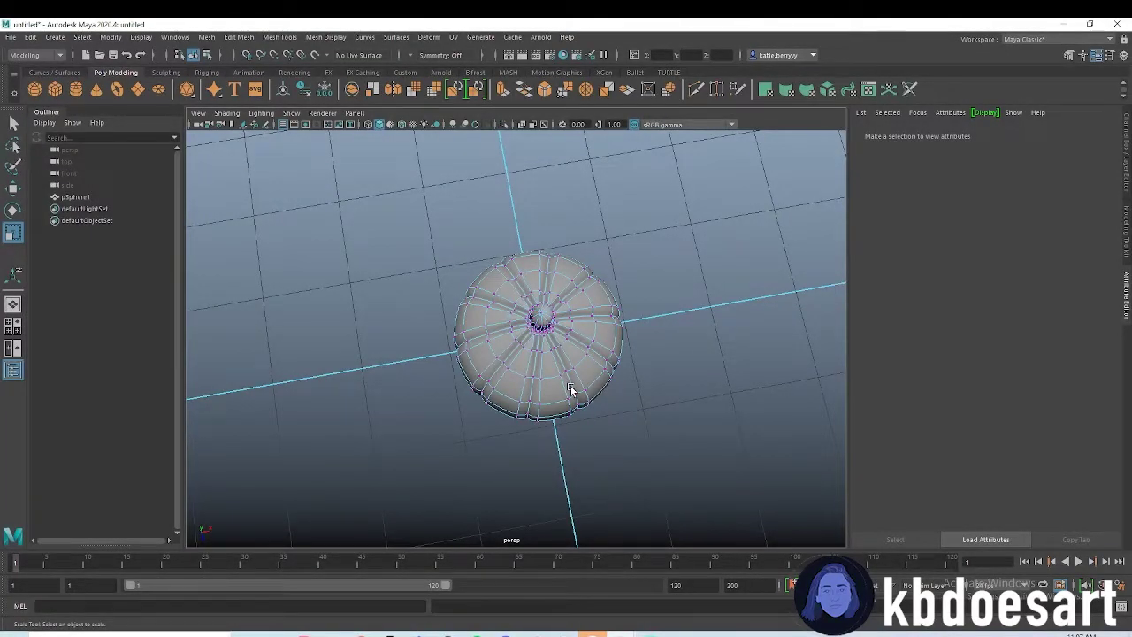
{"action": "mouse_move", "coordinate": [547, 299]}
{"action": "left_mouse_down", "text": "alt"}
{"action": "mouse_move", "coordinate": [540, 265]}
{"action": "mouse_move", "coordinate": [642, 235]}
{"action": "mouse_move", "coordinate": [553, 284]}
{"action": "mouse_move", "coordinate": [564, 262]}
{"action": "mouse_move", "coordinate": [571, 313]}
{"action": "mouse_move", "coordinate": [672, 308]}
{"action": "mouse_move", "coordinate": [528, 311]}
{"action": "left_mouse_up", "text": "alt"}
{"action": "right_click_drag", "start_coordinate": [541, 288], "coordinate": [599, 270]}
{"action": "left_click", "coordinate": [766, 455]}
{"action": "scroll", "coordinate": [566, 433], "scroll_direction": "down", "scroll_amount": 4}
{"action": "left_click_drag", "start_coordinate": [551, 436], "coordinate": [472, 389], "text": "alt"}
{"action": "right_click_drag", "start_coordinate": [472, 389], "coordinate": [605, 306], "text": "alt"}
{"action": "middle_click_drag", "start_coordinate": [569, 306], "coordinate": [597, 387], "text": "alt"}
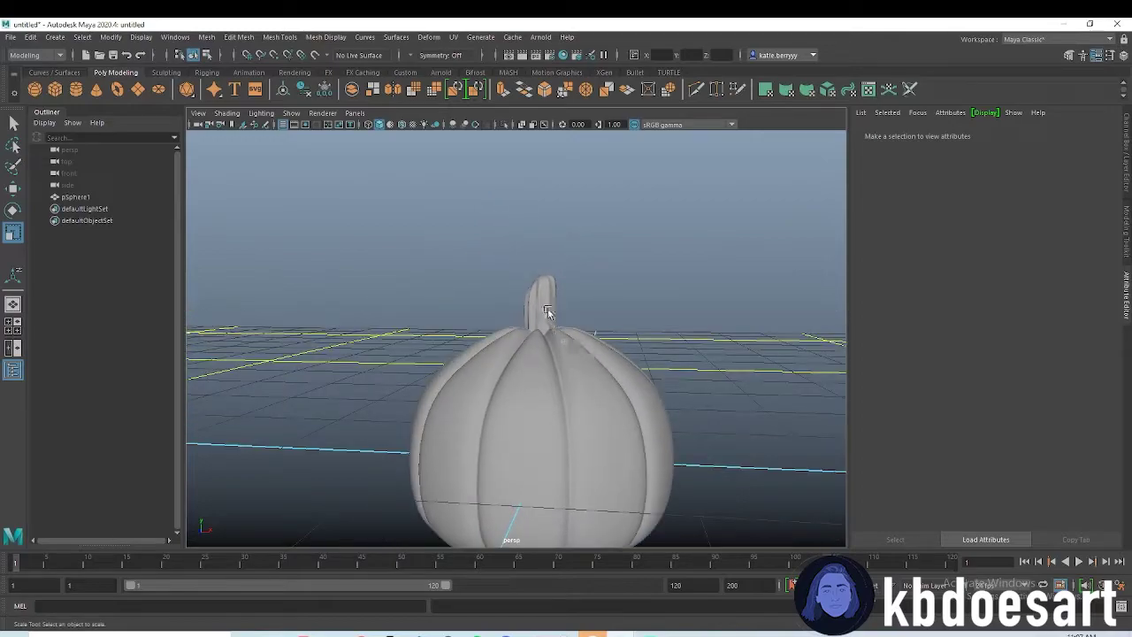
{"action": "left_click_drag", "start_coordinate": [551, 309], "coordinate": [546, 343], "text": "alt"}
Step: Select all the faces of the pumpkin's stem
{"action": "left_click", "coordinate": [495, 355]}
{"action": "left_click_drag", "start_coordinate": [600, 462], "coordinate": [567, 345], "text": "alt"}
{"action": "right_click_drag", "start_coordinate": [554, 299], "coordinate": [554, 332]}
{"action": "left_click_drag", "start_coordinate": [464, 257], "coordinate": [634, 336]}
{"action": "right_click_drag", "start_coordinate": [634, 336], "coordinate": [687, 333], "text": "alt"}
{"action": "left_click_drag", "start_coordinate": [687, 333], "coordinate": [760, 343], "text": "alt"}
Step: Assign a new aiStandardSurface material to the stem faces and set its color to dark brown
{"action": "right_click_drag", "start_coordinate": [490, 259], "coordinate": [493, 273]}
{"action": "right_click_drag", "start_coordinate": [516, 505], "coordinate": [492, 547]}
{"action": "left_click", "coordinate": [407, 327]}
{"action": "left_click", "coordinate": [489, 482]}
{"action": "left_click", "coordinate": [980, 286]}
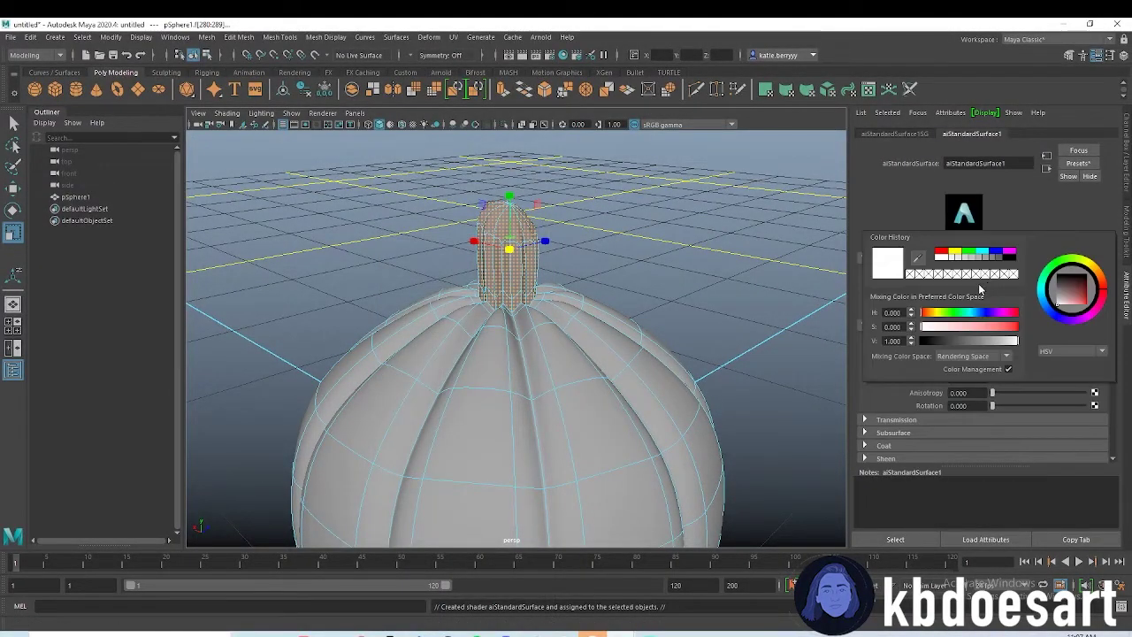
{"action": "left_click", "coordinate": [997, 328]}
{"action": "left_click_drag", "start_coordinate": [987, 339], "coordinate": [954, 341]}
Step: Select all the faces of the pumpkin's body below the stem
{"action": "right_click_drag", "start_coordinate": [746, 374], "coordinate": [605, 452], "text": "alt"}
{"action": "left_click_drag", "start_coordinate": [605, 451], "coordinate": [553, 453], "text": "alt"}
{"action": "key", "text": "space"}
{"action": "key", "text": "space"}
{"action": "left_click_drag", "start_coordinate": [677, 511], "coordinate": [281, 268]}
{"action": "key", "text": "space"}
{"action": "key", "text": "space"}
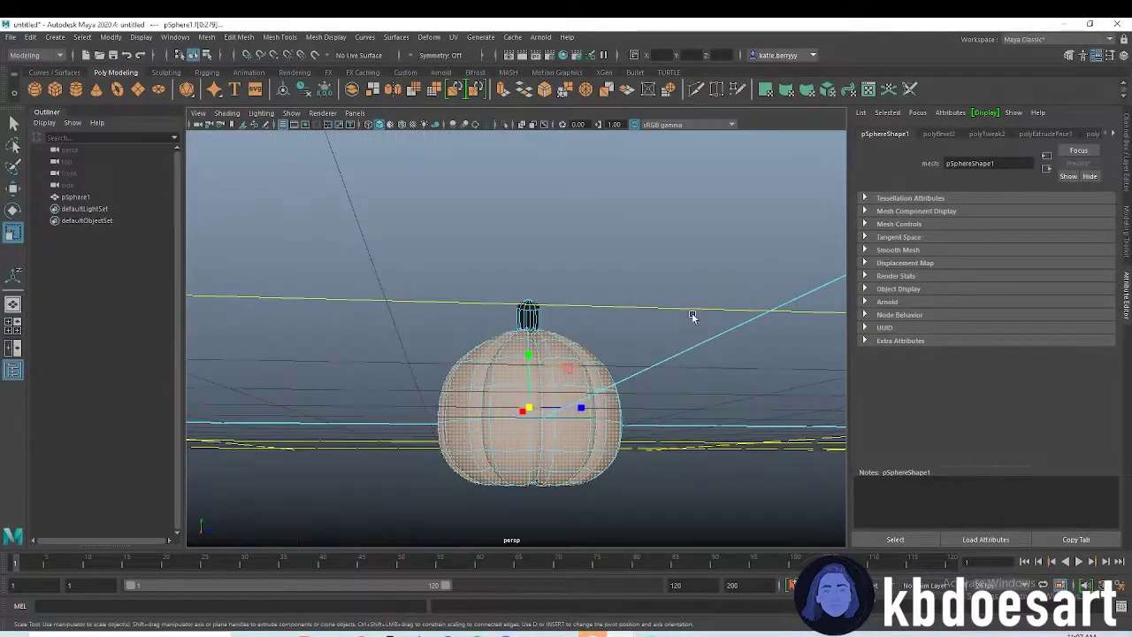
Step: Remove the ring of faces at the base of the stem from the body selection
{"action": "right_click_drag", "start_coordinate": [434, 333], "coordinate": [703, 330], "text": "alt"}
{"action": "left_click_drag", "start_coordinate": [432, 296], "coordinate": [437, 343], "text": "alt"}
{"action": "right_click_drag", "start_coordinate": [437, 343], "coordinate": [650, 303], "text": "alt"}
{"action": "middle_click_drag", "start_coordinate": [650, 304], "coordinate": [634, 361], "text": "alt"}
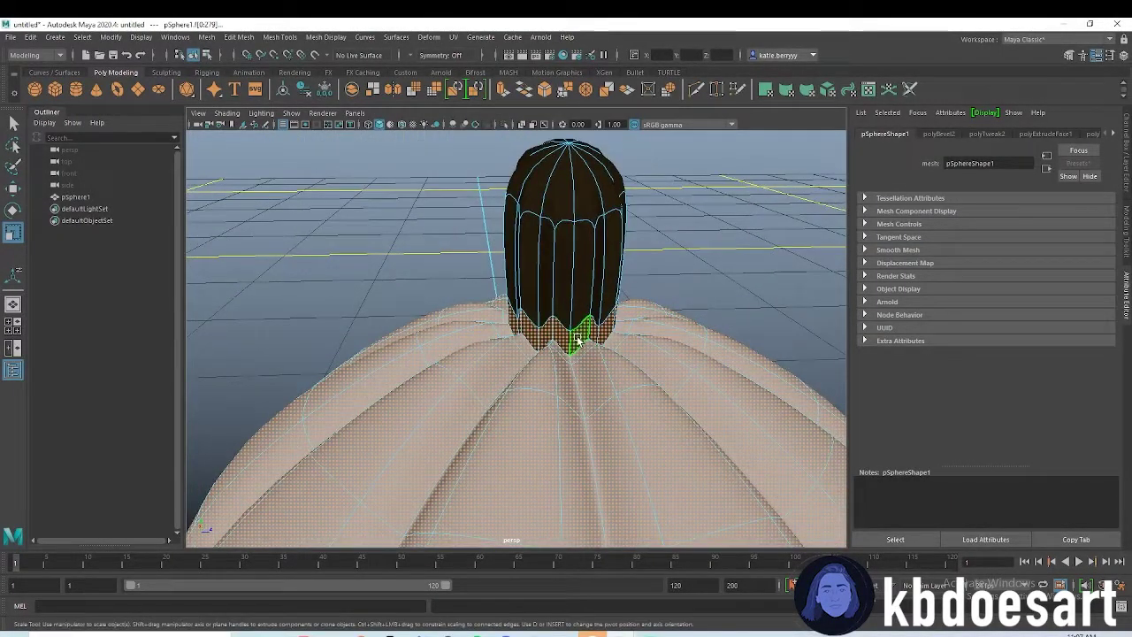
{"action": "double_click", "coordinate": [560, 335], "text": "ctrl"}
{"action": "left_click_drag", "start_coordinate": [752, 406], "coordinate": [431, 424], "text": "alt"}
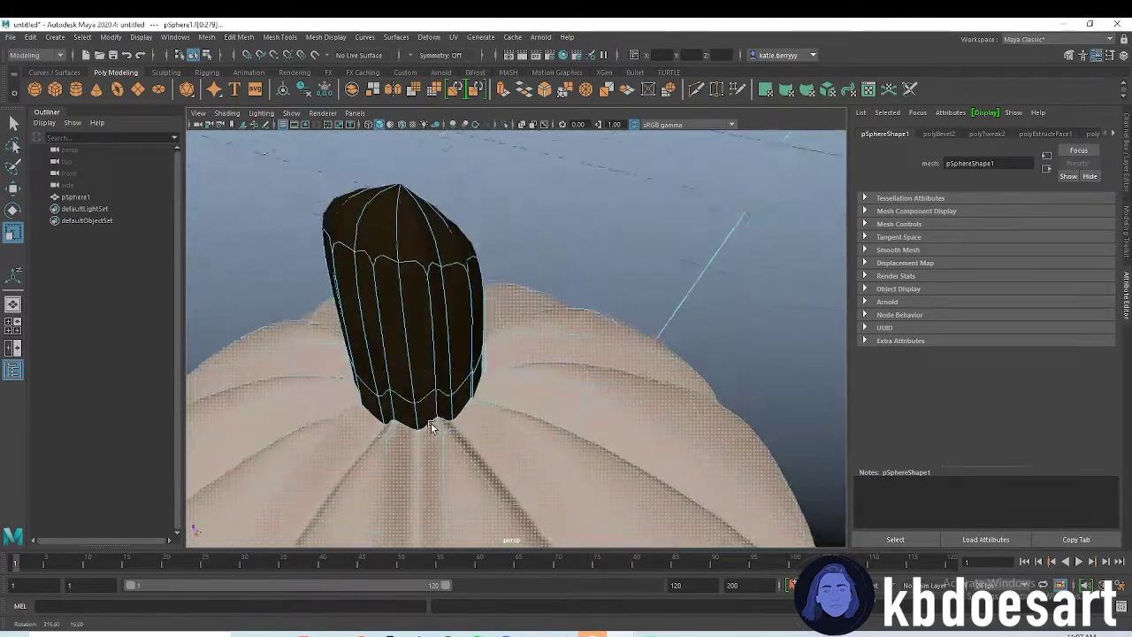
Step: Assign a new aiStandardSurface material to the pumpkin's body faces and set its base color to orange
{"action": "right_click_drag", "start_coordinate": [432, 425], "coordinate": [390, 405], "text": "alt"}
{"action": "right_click", "coordinate": [565, 388]}
{"action": "left_click", "coordinate": [588, 620]}
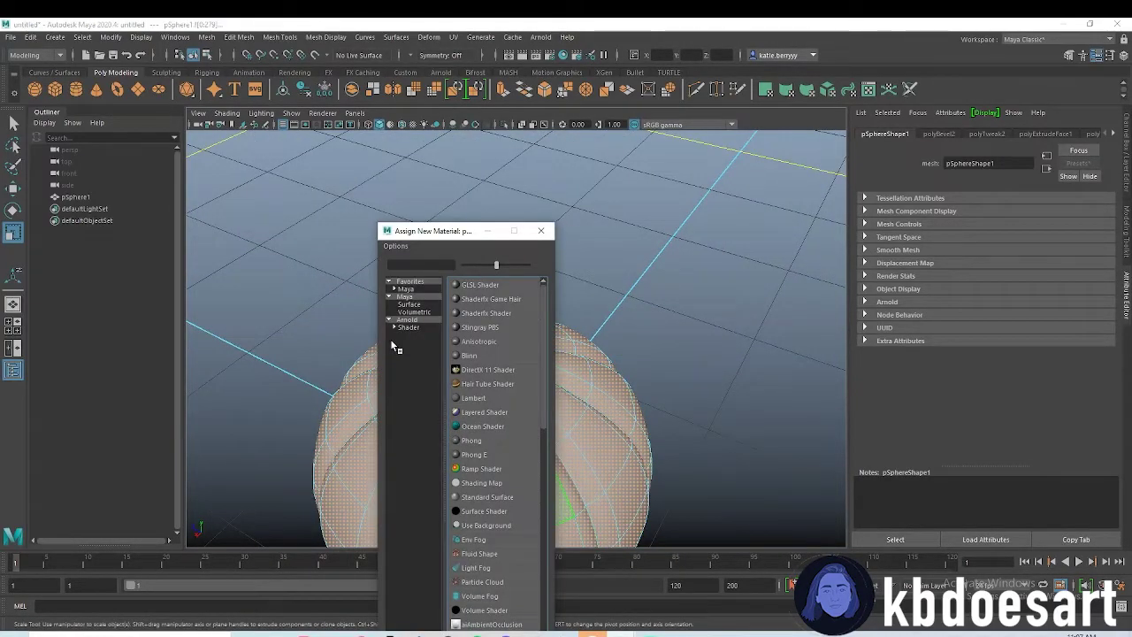
{"action": "left_click", "coordinate": [491, 483]}
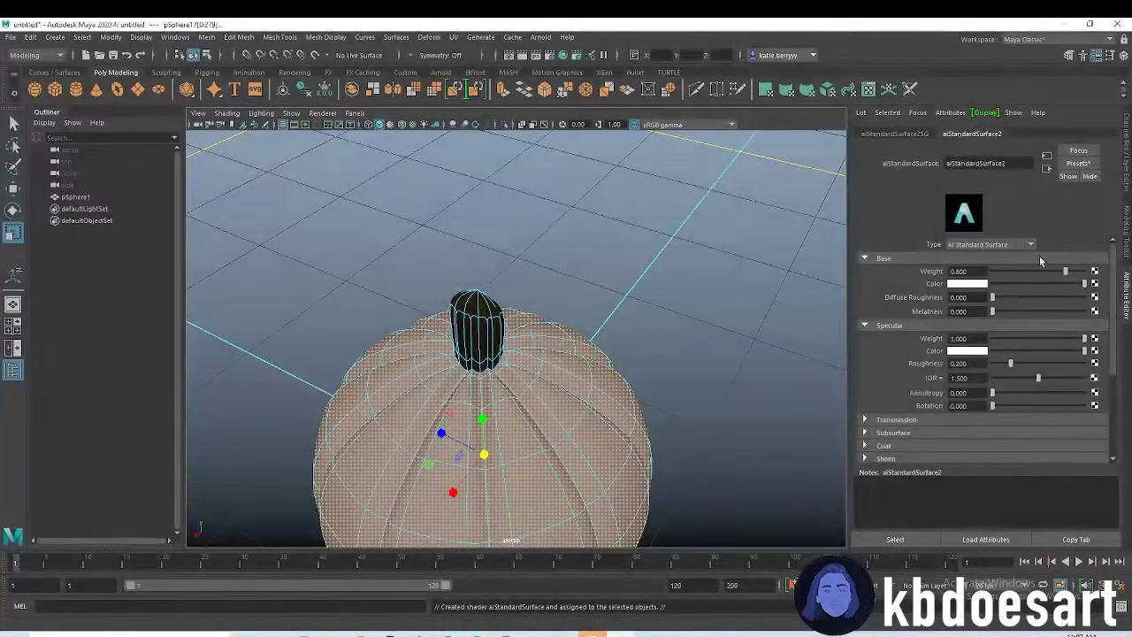
{"action": "left_click", "coordinate": [971, 285]}
{"action": "left_click_drag", "start_coordinate": [961, 330], "coordinate": [999, 337]}
{"action": "left_click", "coordinate": [970, 344]}
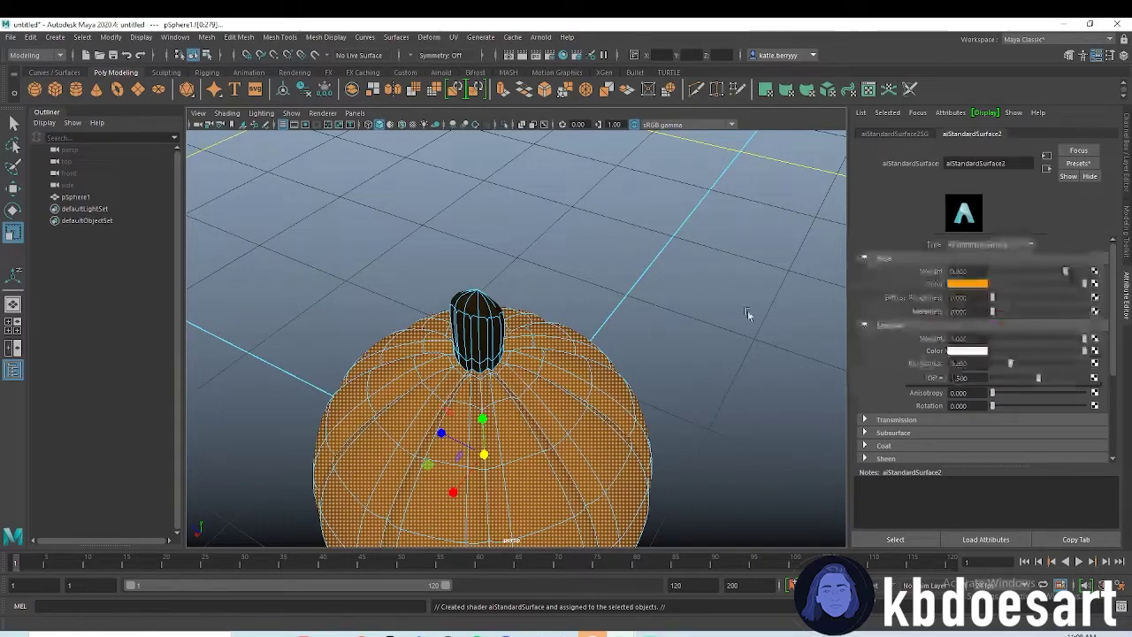
Step: Return to object mode with the whole pumpkin selected and delete the construction history of all objects
{"action": "left_click", "coordinate": [642, 253]}
{"action": "scroll", "coordinate": [564, 388], "scroll_direction": "down", "scroll_amount": 3}
{"action": "left_click_drag", "start_coordinate": [565, 388], "coordinate": [513, 372], "text": "alt"}
{"action": "right_click_drag", "start_coordinate": [536, 335], "coordinate": [598, 316]}
{"action": "mouse_move", "coordinate": [513, 354]}
{"action": "left_mouse_down", "text": "alt"}
{"action": "mouse_move", "coordinate": [505, 362]}
{"action": "mouse_move", "coordinate": [520, 361]}
{"action": "left_mouse_up", "text": "alt"}
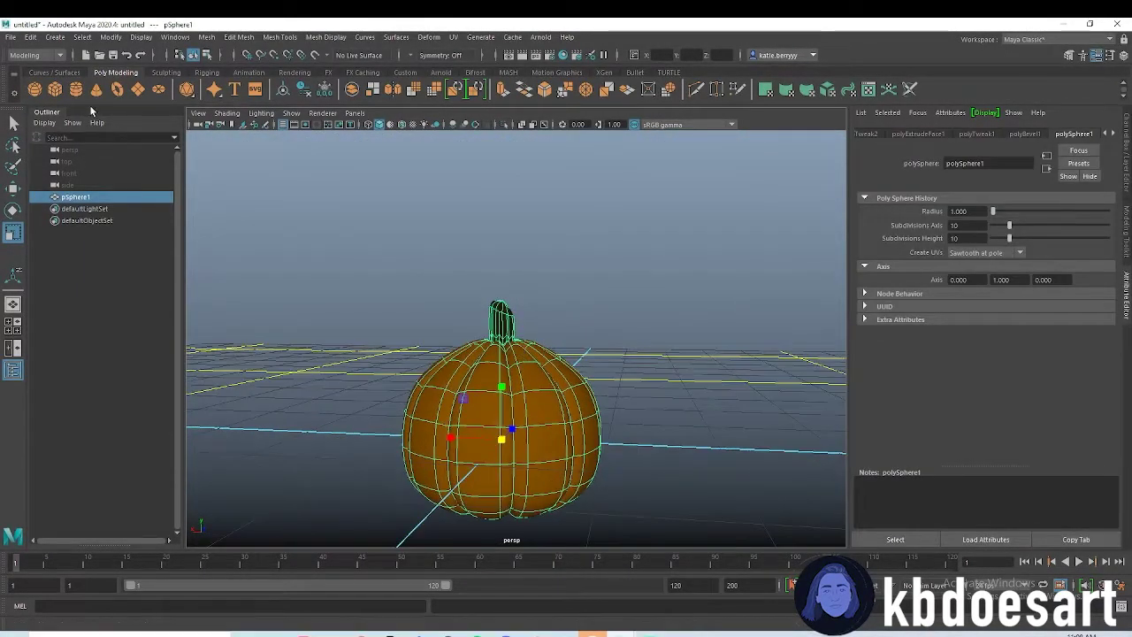
{"action": "left_click", "coordinate": [30, 37]}
{"action": "mouse_move", "coordinate": [177, 188]}
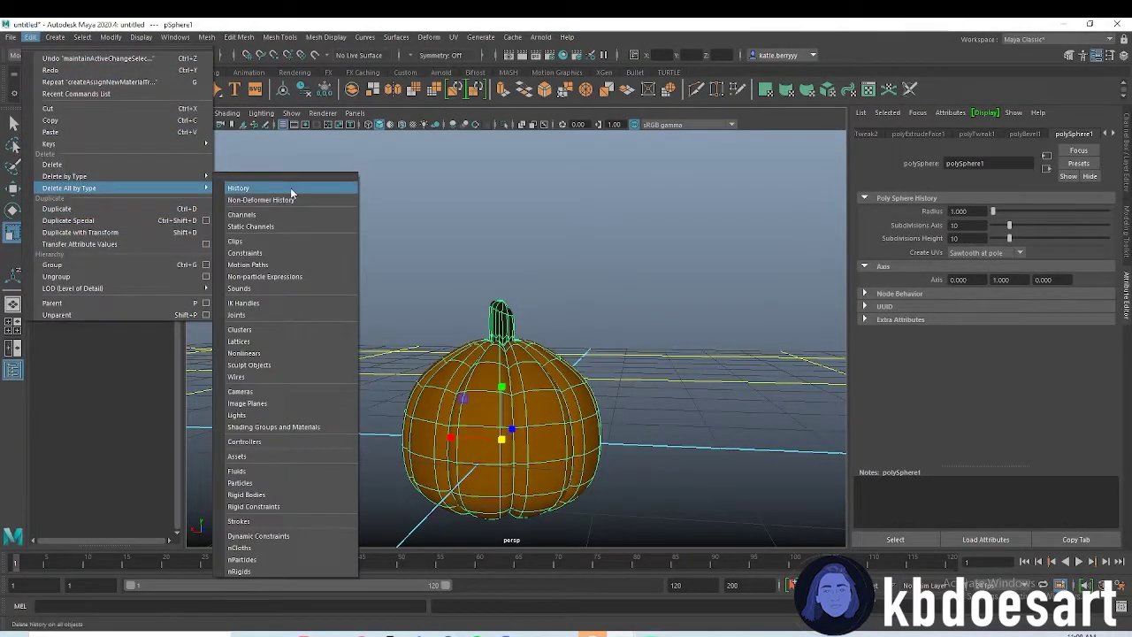
{"action": "left_click", "coordinate": [292, 188]}
Step: Duplicate the pumpkin and move the copy along the X axis so that it stands beside the original
{"action": "key", "text": "ctrl+d"}
{"action": "key", "text": "w"}
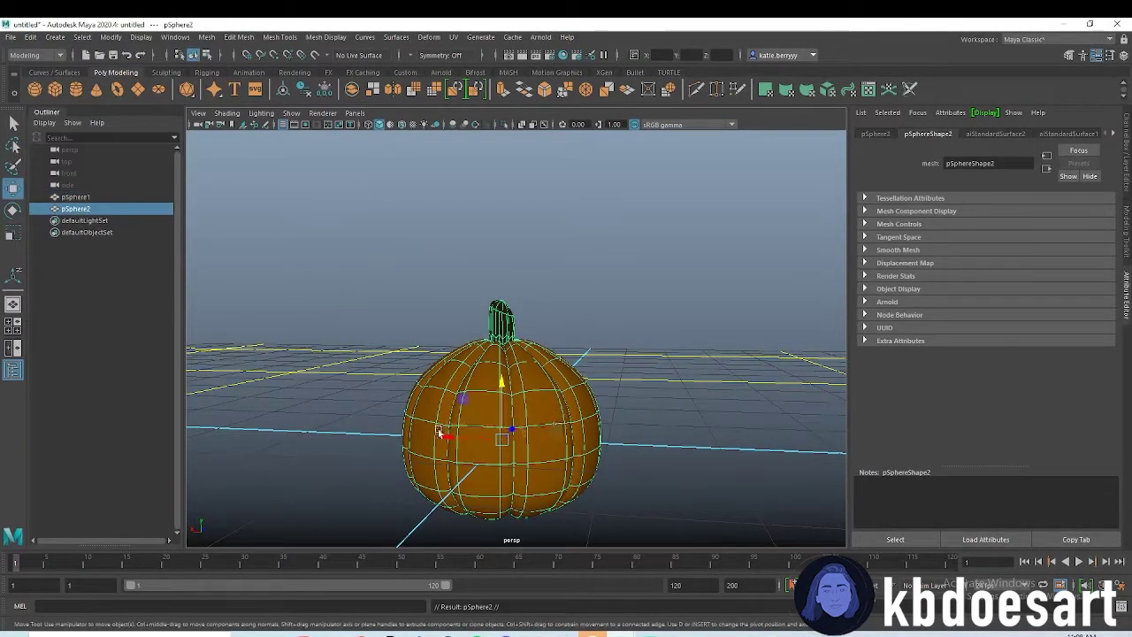
{"action": "left_click_drag", "start_coordinate": [449, 438], "coordinate": [680, 450]}
{"action": "scroll", "coordinate": [670, 435], "scroll_direction": "down", "scroll_amount": 2}
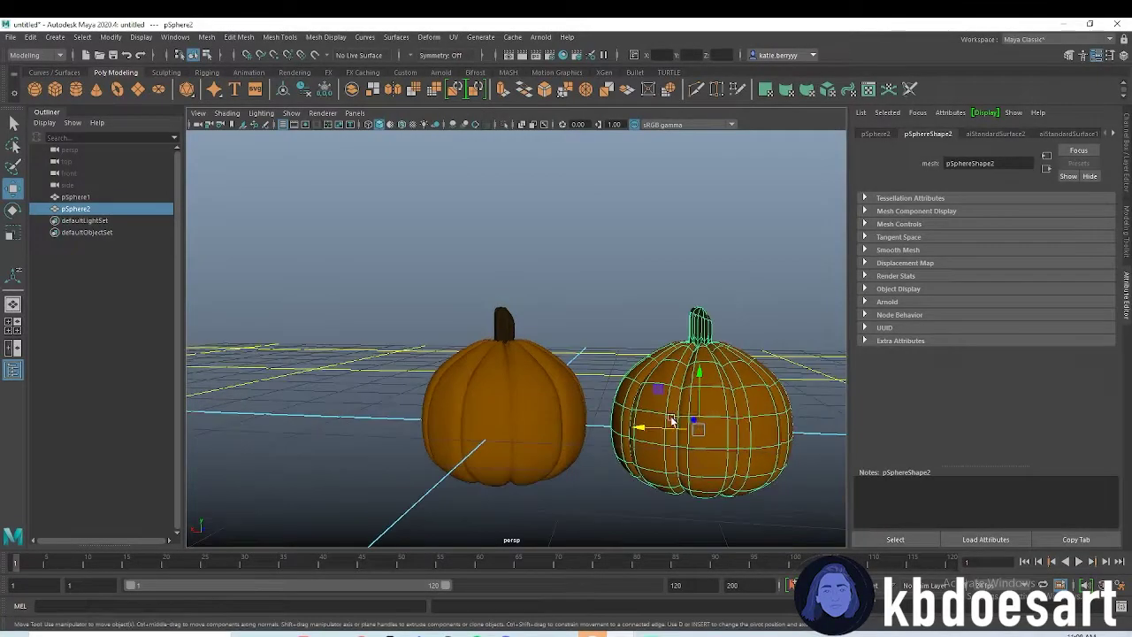
{"action": "middle_click_drag", "start_coordinate": [662, 422], "coordinate": [566, 397], "text": "alt"}
Step: Scale the duplicate pumpkin down, stretch it into a narrower, taller shape, and lower it level with the original
{"action": "key", "text": "r"}
{"action": "left_click_drag", "start_coordinate": [619, 398], "coordinate": [552, 390]}
{"action": "left_click_drag", "start_coordinate": [618, 345], "coordinate": [617, 322]}
{"action": "left_click_drag", "start_coordinate": [600, 397], "coordinate": [620, 384]}
{"action": "left_click_drag", "start_coordinate": [614, 431], "coordinate": [601, 332], "text": "alt"}
{"action": "key", "text": "w"}
{"action": "mouse_move", "coordinate": [602, 333]}
{"action": "right_mouse_down"}
{"action": "mouse_move", "coordinate": [607, 370]}
{"action": "mouse_move", "coordinate": [608, 335]}
{"action": "right_mouse_up"}
{"action": "left_click_drag", "start_coordinate": [570, 344], "coordinate": [573, 354]}
Step: Select the body faces of the small pumpkin and assign them a new aiStandardSurface material
{"action": "right_click_drag", "start_coordinate": [593, 339], "coordinate": [607, 375]}
{"action": "left_click_drag", "start_coordinate": [734, 511], "coordinate": [538, 409]}
{"action": "left_click_drag", "start_coordinate": [511, 339], "coordinate": [546, 359]}
{"action": "right_click_drag", "start_coordinate": [546, 359], "coordinate": [736, 335], "text": "alt"}
{"action": "left_click_drag", "start_coordinate": [735, 335], "coordinate": [512, 332], "text": "alt"}
{"action": "right_click_drag", "start_coordinate": [512, 331], "coordinate": [508, 619]}
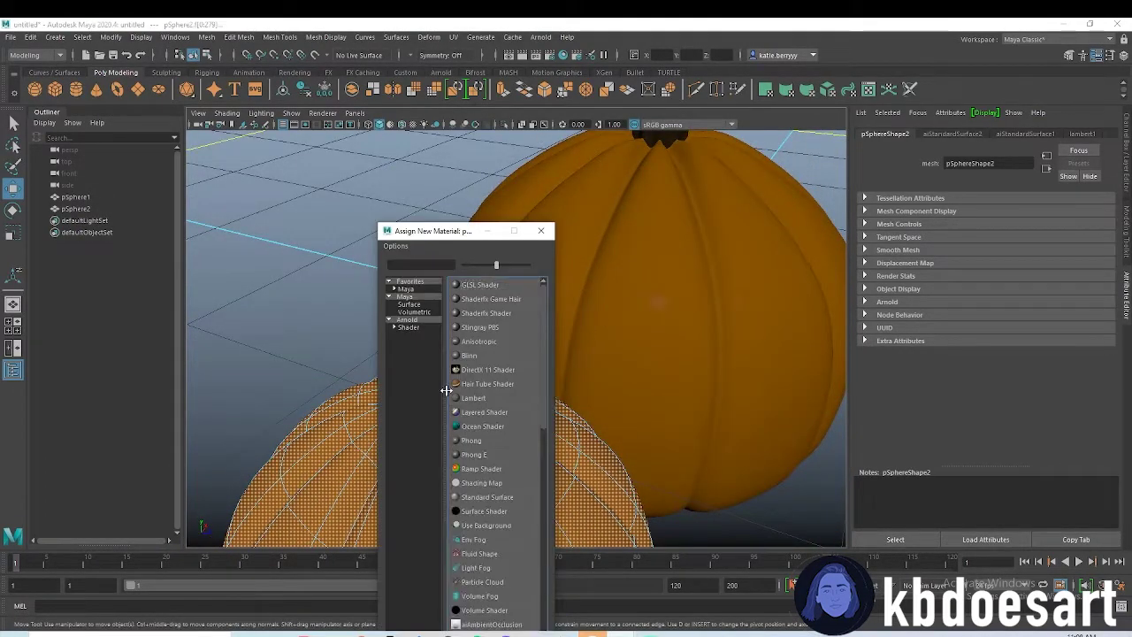
{"action": "left_click", "coordinate": [412, 328]}
{"action": "left_click", "coordinate": [477, 489]}
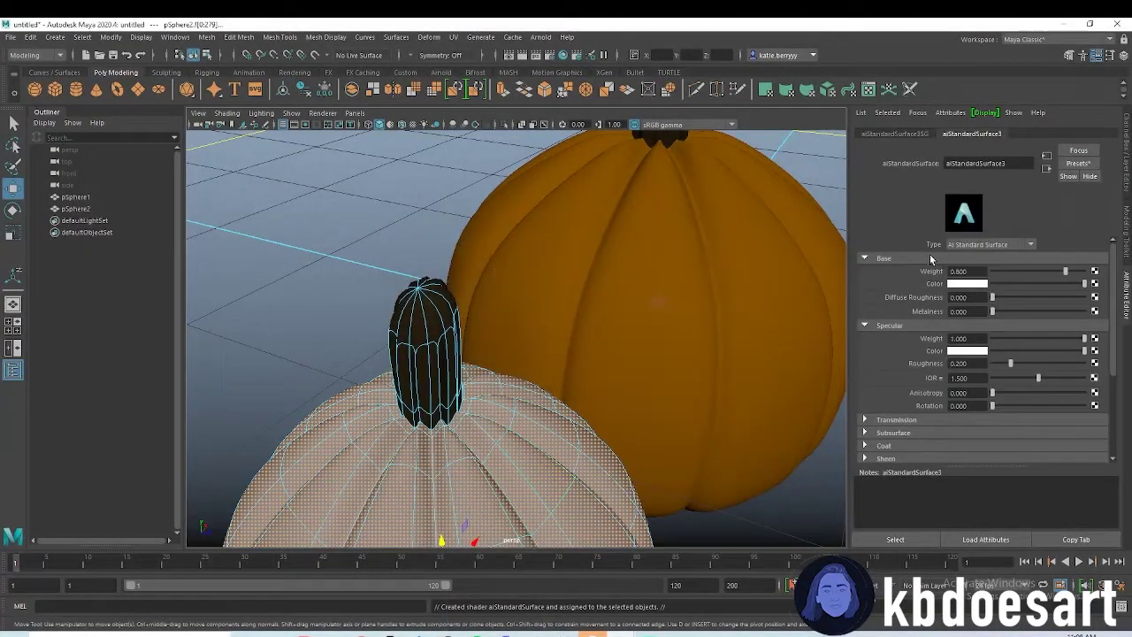
Step: Set the base color of the small pumpkin's body material to a warm off-white
{"action": "scroll", "coordinate": [811, 303], "scroll_direction": "down", "scroll_amount": 5}
{"action": "left_click_drag", "start_coordinate": [811, 303], "coordinate": [983, 247], "text": "alt"}
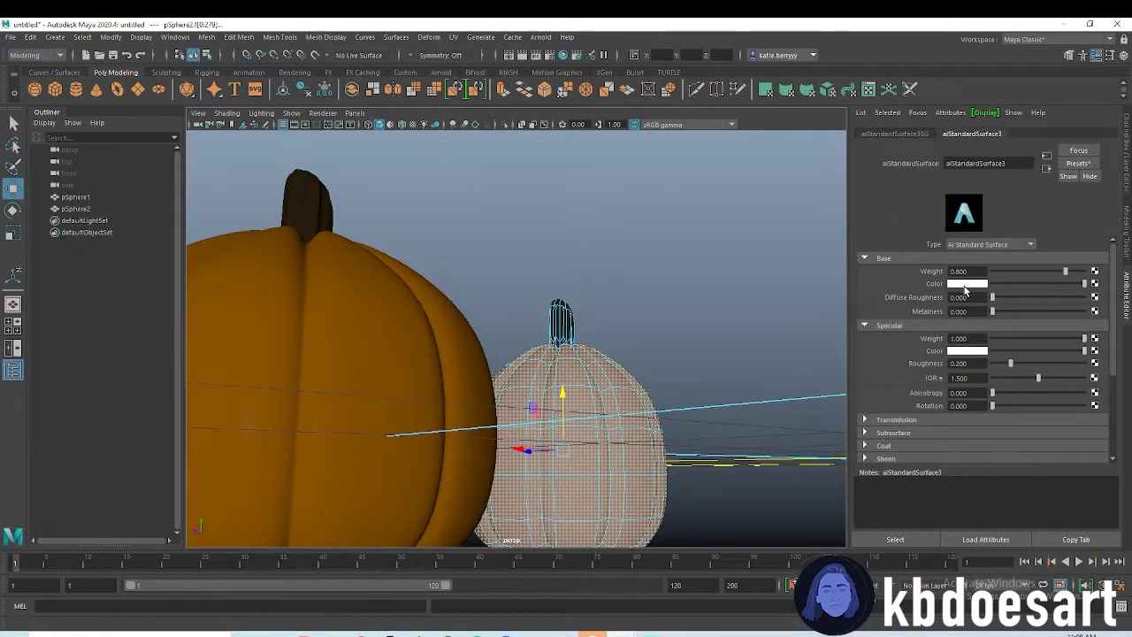
{"action": "left_click", "coordinate": [971, 284]}
{"action": "left_click_drag", "start_coordinate": [916, 336], "coordinate": [921, 336]}
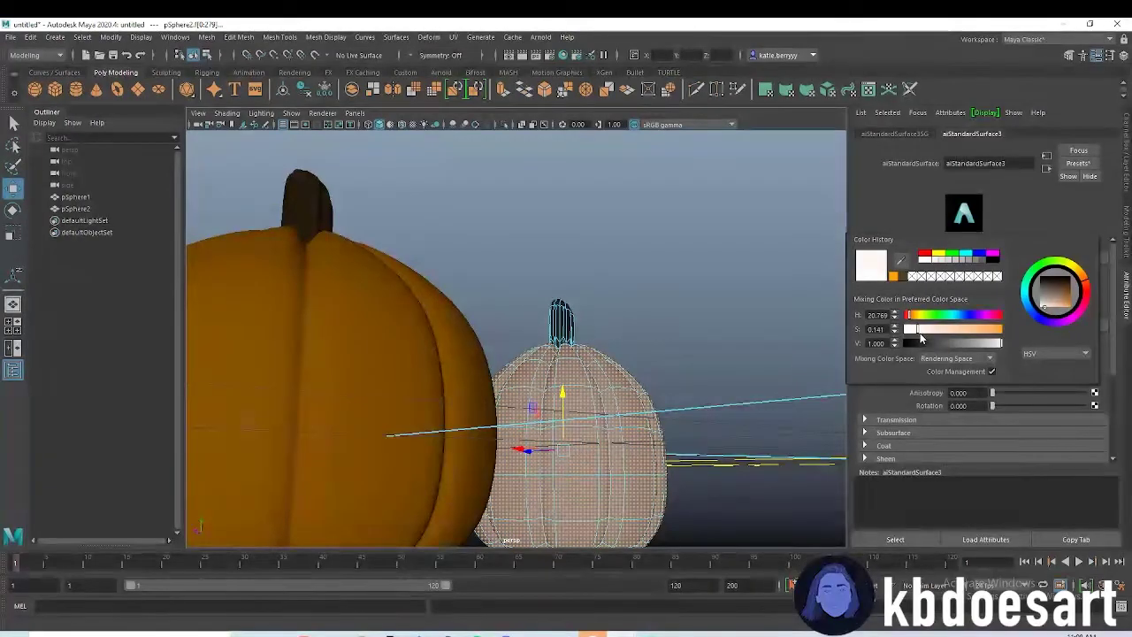
{"action": "left_click", "coordinate": [695, 253]}
Step: Add an Arnold SkyDome light to the scene
{"action": "right_click_drag", "start_coordinate": [695, 253], "coordinate": [594, 353], "text": "alt"}
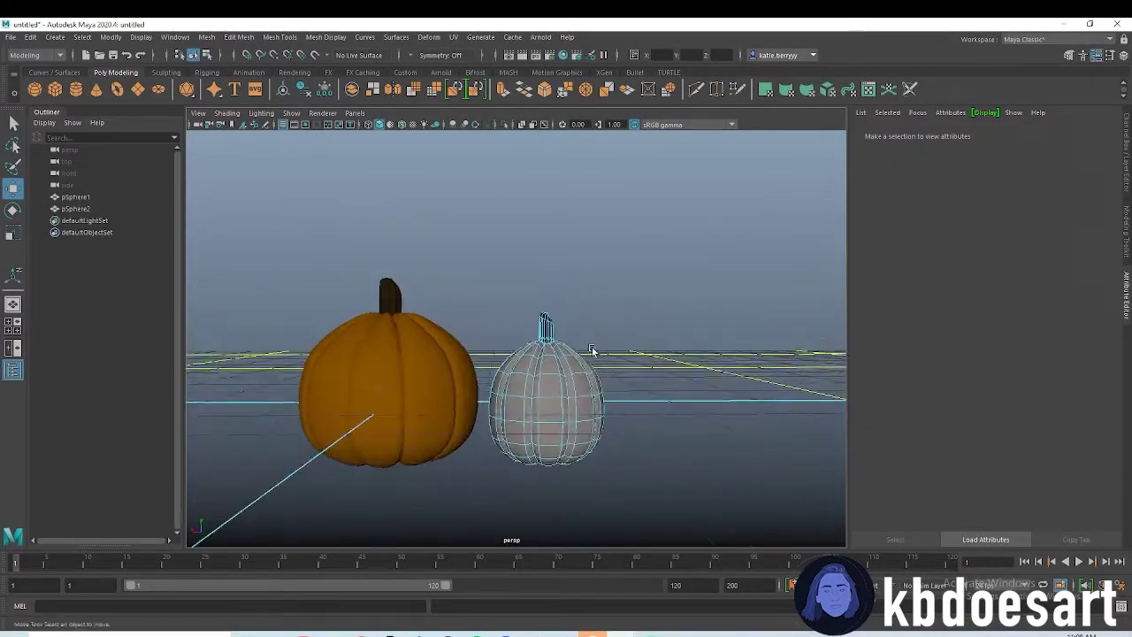
{"action": "left_click", "coordinate": [439, 72]}
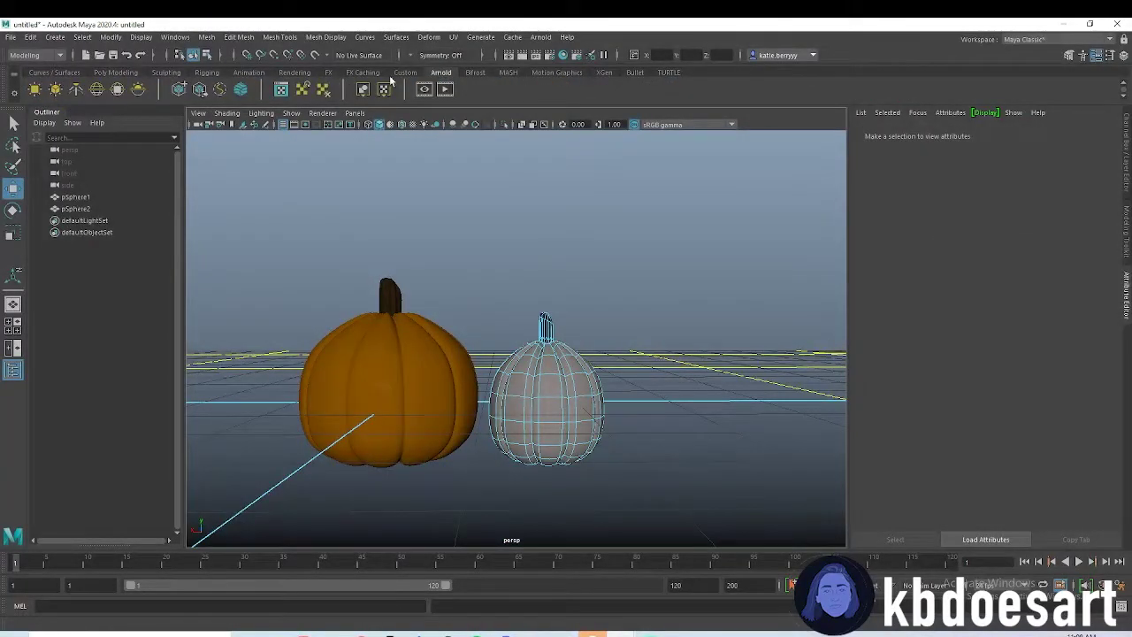
{"action": "left_click", "coordinate": [98, 91]}
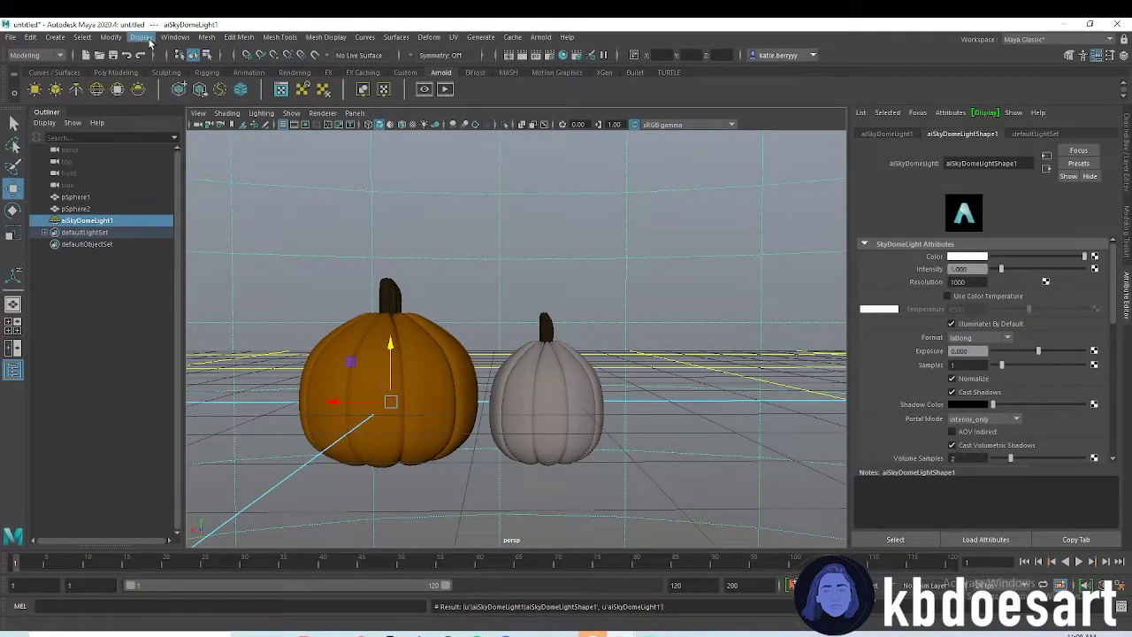
Step: Create a polygon plane and scale it up into a wide floor beneath the two pumpkins
{"action": "left_click", "coordinate": [116, 72]}
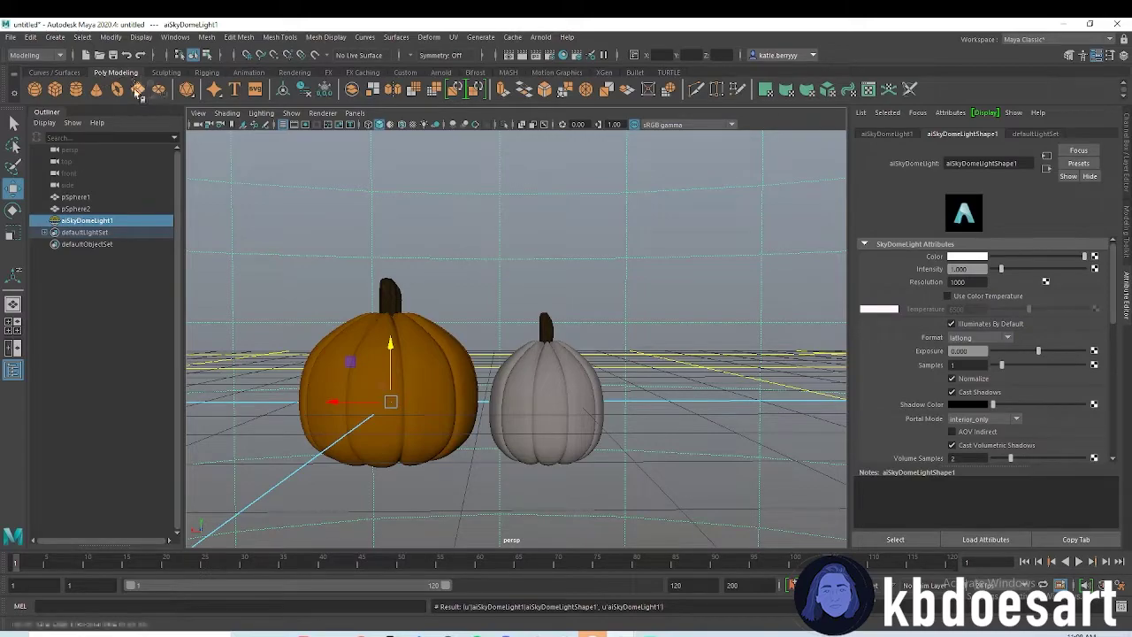
{"action": "left_click", "coordinate": [138, 90]}
{"action": "key", "text": "r"}
{"action": "mouse_move", "coordinate": [390, 403]}
{"action": "left_mouse_down"}
{"action": "mouse_move", "coordinate": [1035, 341]}
{"action": "mouse_move", "coordinate": [391, 396]}
{"action": "mouse_move", "coordinate": [396, 409]}
{"action": "mouse_move", "coordinate": [463, 421]}
{"action": "mouse_move", "coordinate": [381, 398]}
{"action": "left_mouse_up"}
{"action": "key", "text": "w"}
{"action": "left_click_drag", "start_coordinate": [585, 388], "coordinate": [657, 428], "text": "alt"}
Step: Give the floor plane a new aiStandardSurface material with a Checker texture as base color, and shift the plane along X
{"action": "right_click_drag", "start_coordinate": [657, 428], "coordinate": [652, 619]}
{"action": "left_click", "coordinate": [409, 327]}
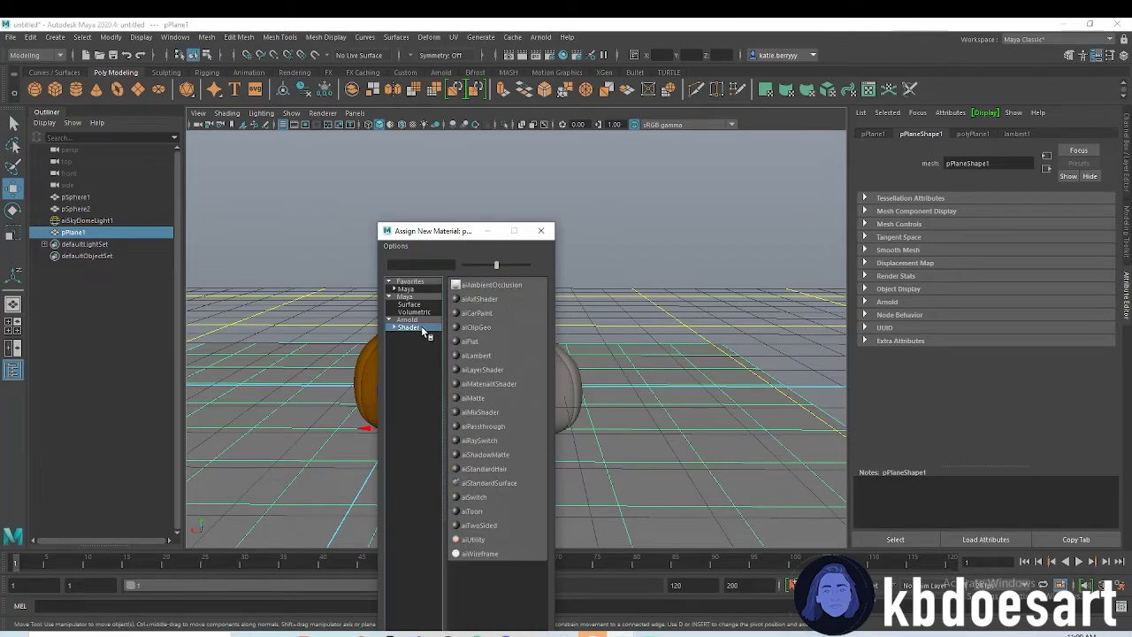
{"action": "left_click", "coordinate": [472, 483]}
{"action": "left_click", "coordinate": [1094, 283]}
{"action": "left_click", "coordinate": [664, 191]}
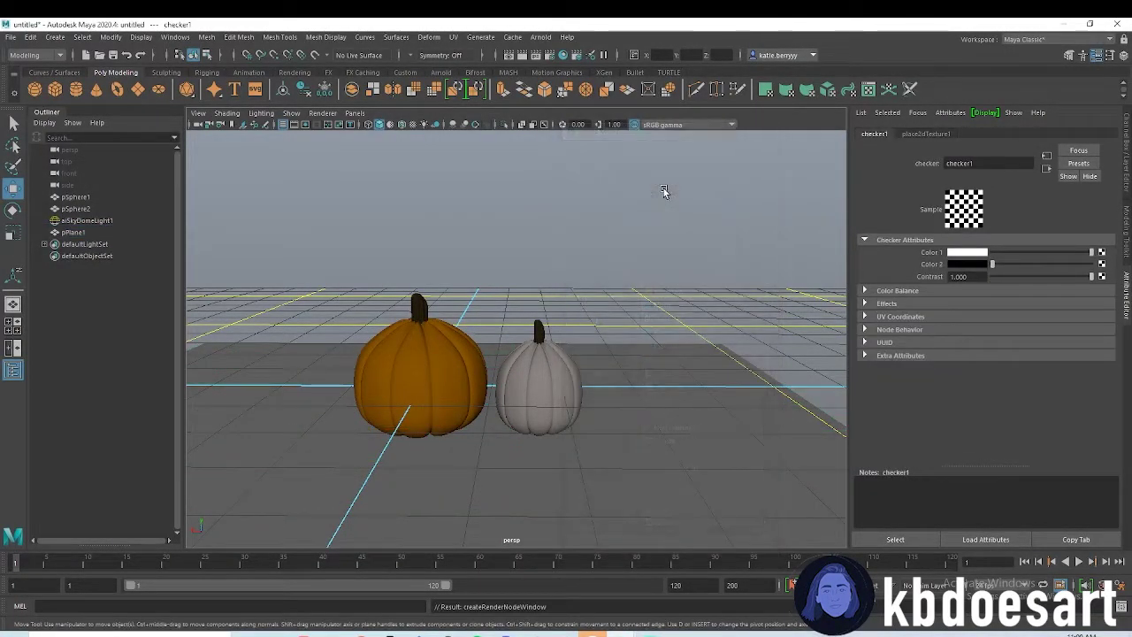
{"action": "left_click", "coordinate": [637, 484]}
{"action": "left_click_drag", "start_coordinate": [395, 430], "coordinate": [461, 387]}
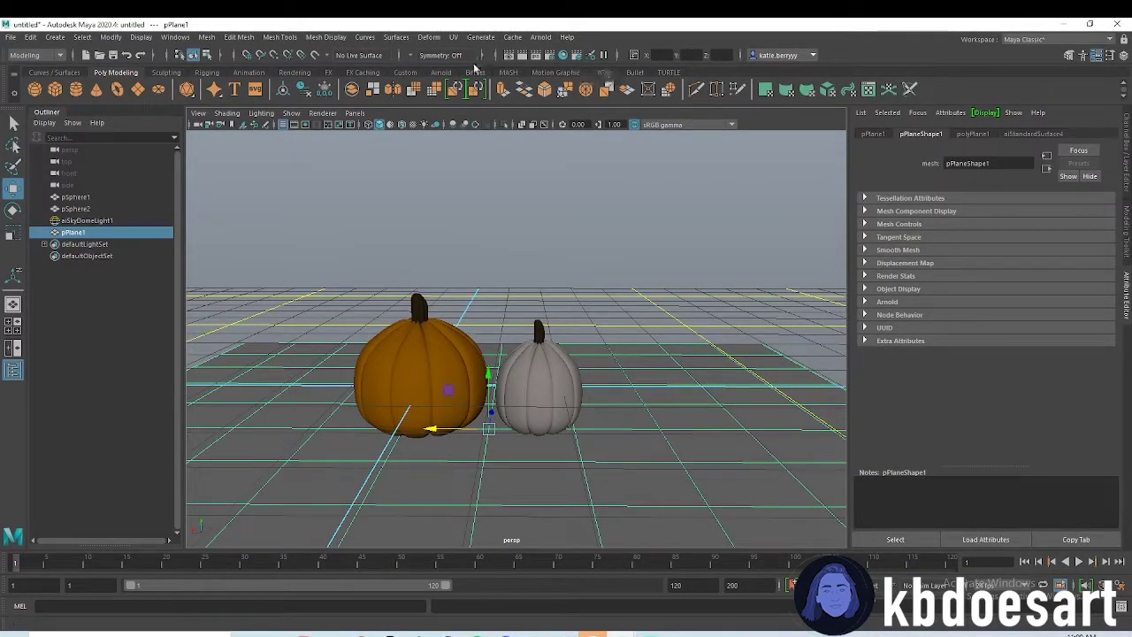
Step: Open the Arnold RenderView beside the scene and start rendering the perspective view
{"action": "left_click", "coordinate": [437, 72]}
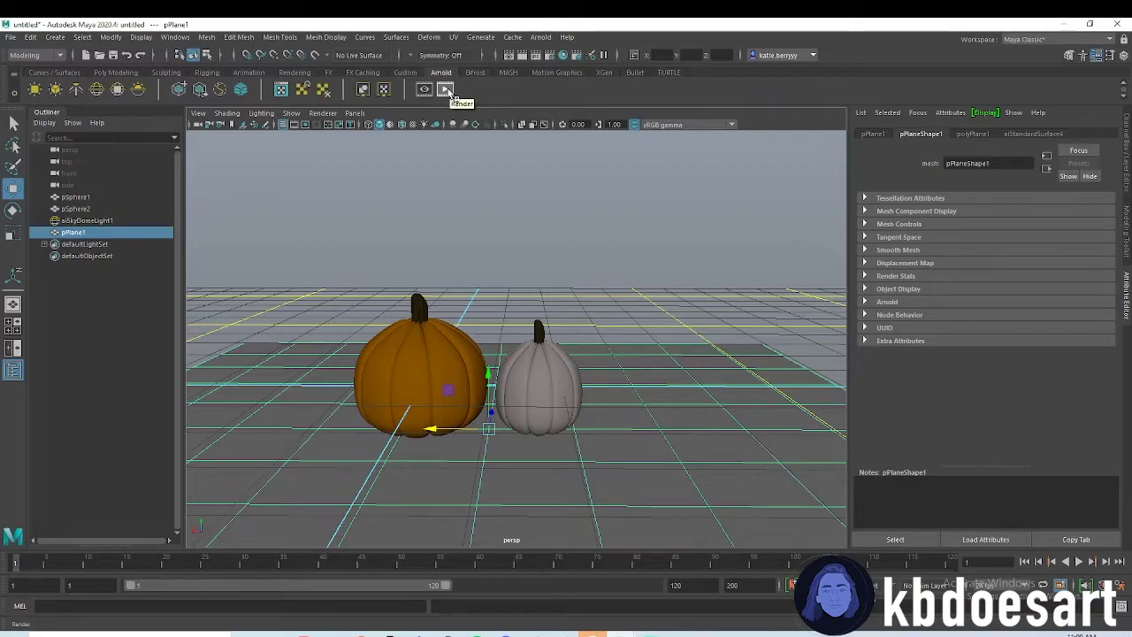
{"action": "left_click", "coordinate": [430, 94]}
{"action": "left_click_drag", "start_coordinate": [385, 120], "coordinate": [834, 73]}
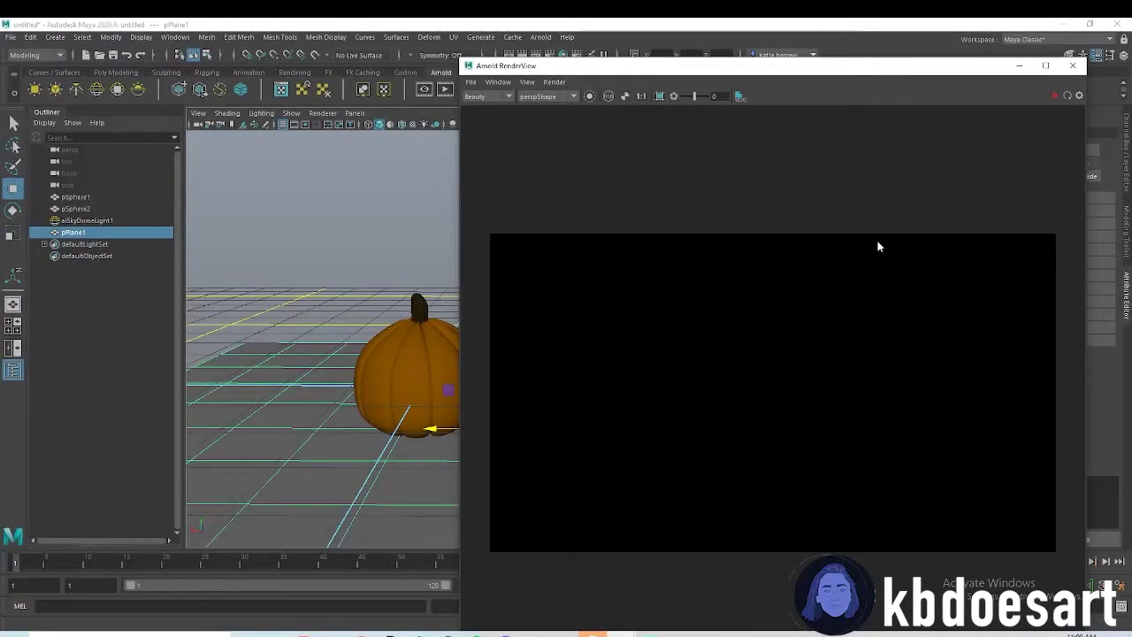
{"action": "left_click", "coordinate": [1016, 62]}
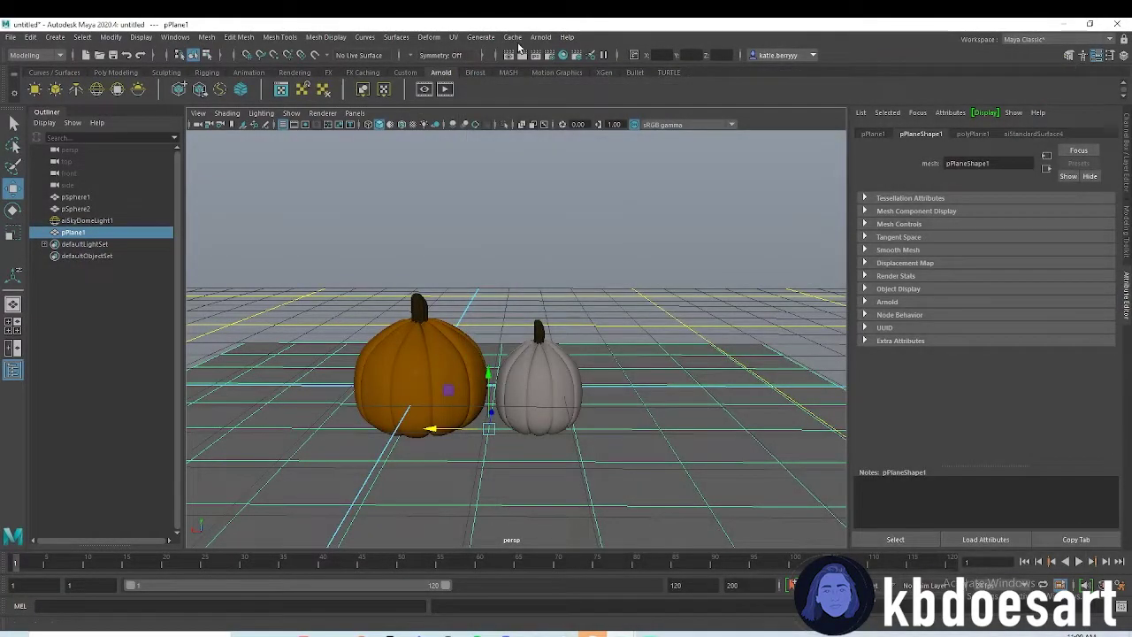
{"action": "left_click", "coordinate": [540, 38]}
{"action": "left_click", "coordinate": [546, 47]}
{"action": "left_click", "coordinate": [550, 49]}
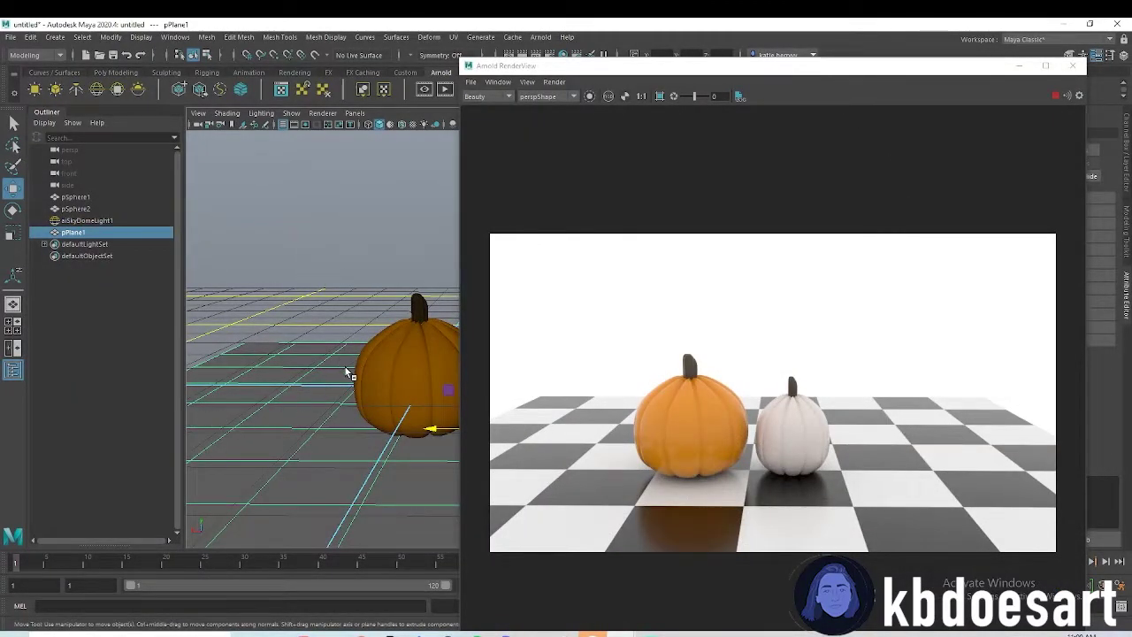
Step: Reduce the white pumpkin's height slightly and lower it onto the checkered floor
{"action": "left_click_drag", "start_coordinate": [347, 372], "coordinate": [271, 323], "text": "alt"}
{"action": "left_click", "coordinate": [440, 362]}
{"action": "key", "text": "r"}
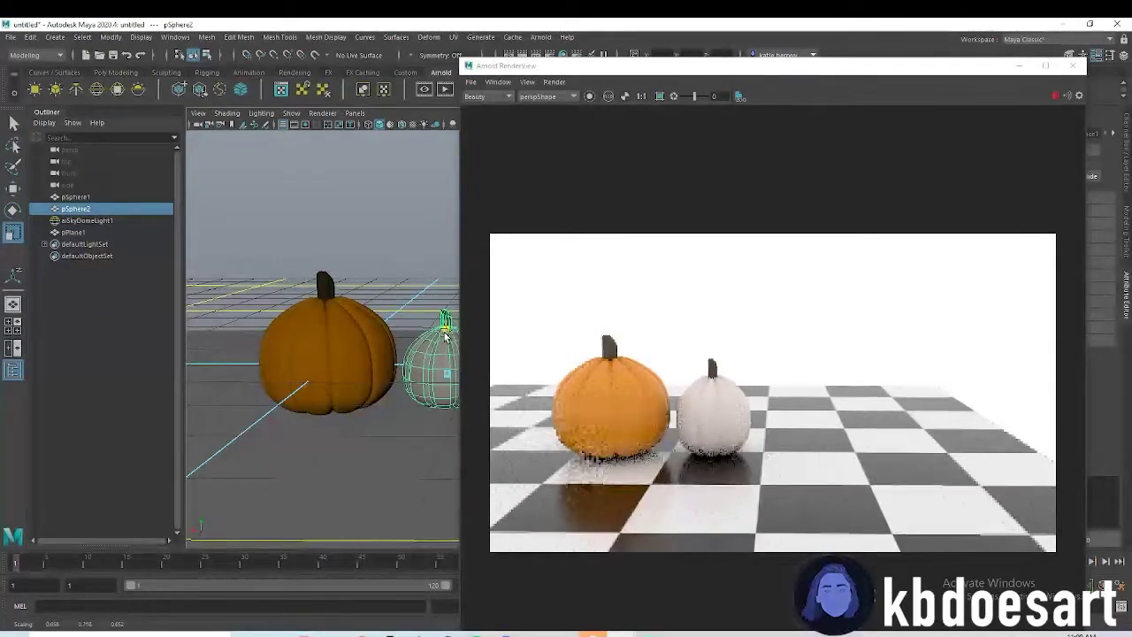
{"action": "key", "text": "w"}
{"action": "left_click_drag", "start_coordinate": [447, 322], "coordinate": [430, 341]}
Step: Move the white pumpkin forward and sideways so that it sits just in front of and beside the orange one
{"action": "left_click_drag", "start_coordinate": [434, 403], "coordinate": [550, 323], "text": "alt"}
{"action": "left_click_drag", "start_coordinate": [447, 329], "coordinate": [438, 373]}
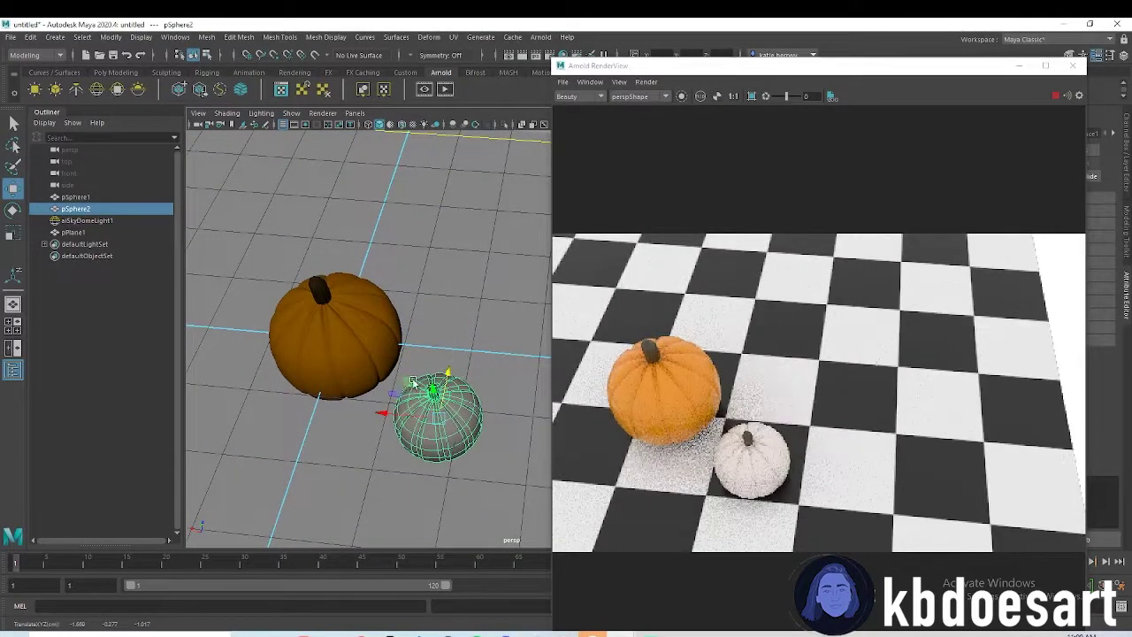
{"action": "left_click_drag", "start_coordinate": [383, 416], "coordinate": [543, 386]}
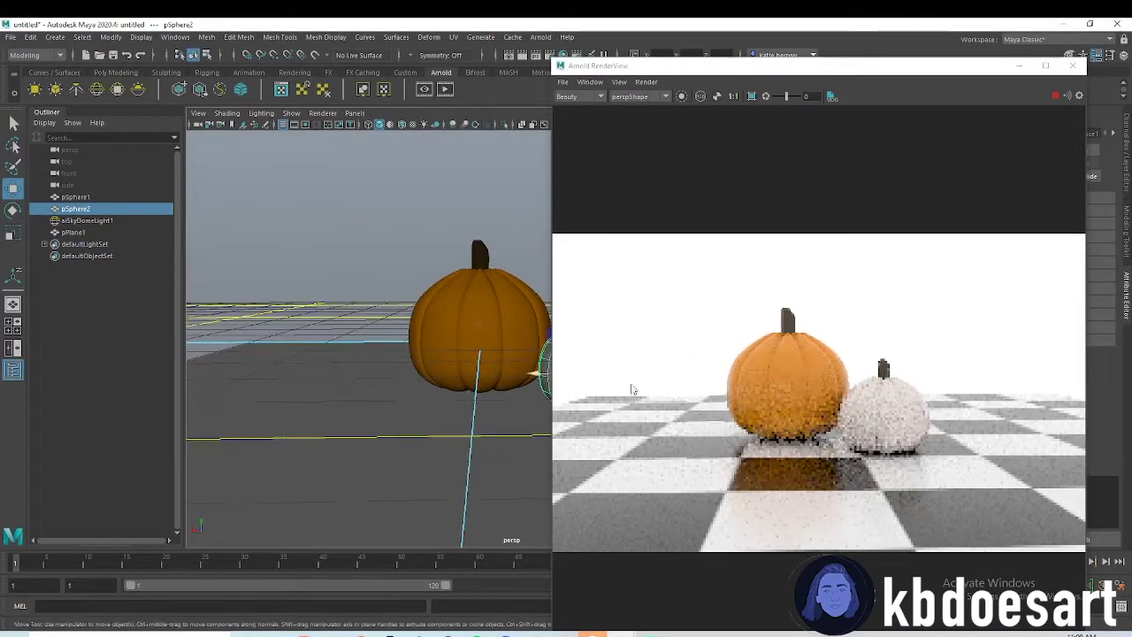
Step: Rotate the orange pumpkin about its vertical axis so that the slant of its stem faces the other way
{"action": "scroll", "coordinate": [748, 371], "scroll_direction": "down", "scroll_amount": 2}
{"action": "scroll", "coordinate": [748, 371], "scroll_direction": "up", "scroll_amount": 1}
{"action": "left_click_drag", "start_coordinate": [302, 329], "coordinate": [283, 333], "text": "alt"}
{"action": "right_click_drag", "start_coordinate": [283, 333], "coordinate": [391, 341], "text": "alt"}
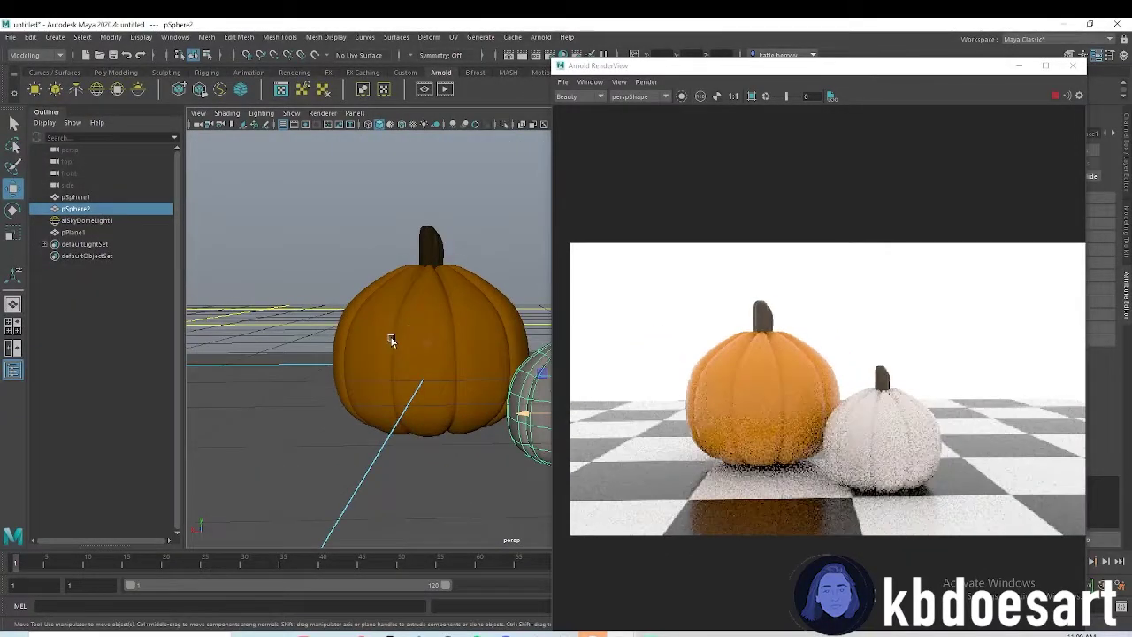
{"action": "middle_click_drag", "start_coordinate": [392, 340], "coordinate": [388, 354], "text": "alt"}
{"action": "right_click_drag", "start_coordinate": [387, 354], "coordinate": [427, 351], "text": "alt"}
{"action": "middle_click_drag", "start_coordinate": [427, 351], "coordinate": [422, 331], "text": "alt"}
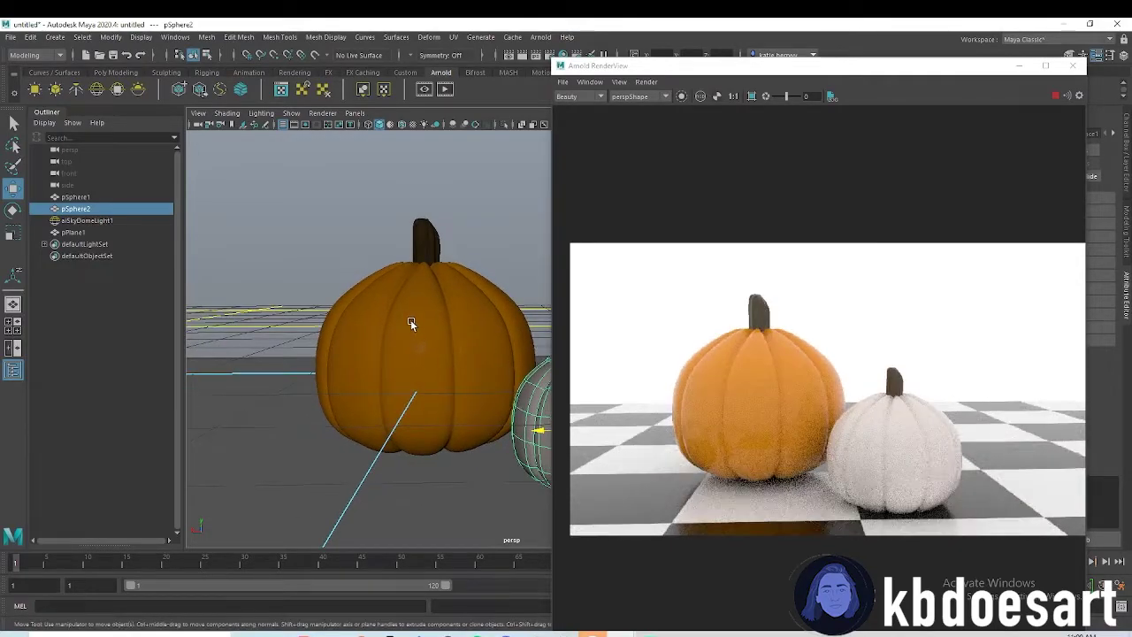
{"action": "left_click", "coordinate": [486, 373]}
{"action": "key", "text": "e"}
{"action": "left_click_drag", "start_coordinate": [448, 383], "coordinate": [387, 373]}
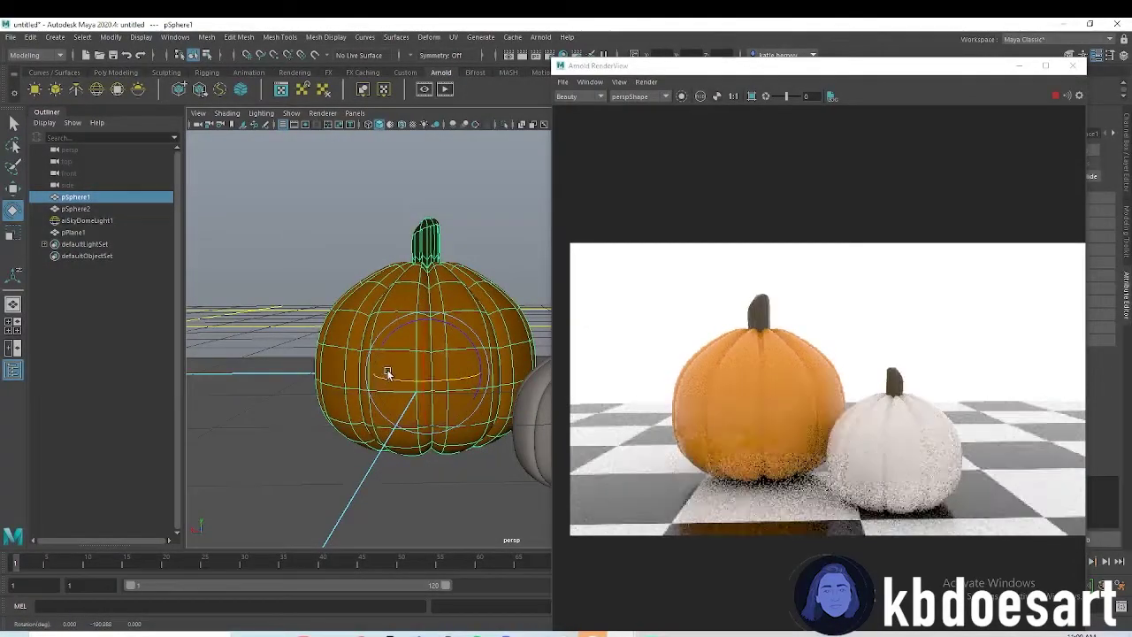
Step: Deselect the orange pumpkin and bring up the polygon modeling tools
{"action": "left_click", "coordinate": [472, 268]}
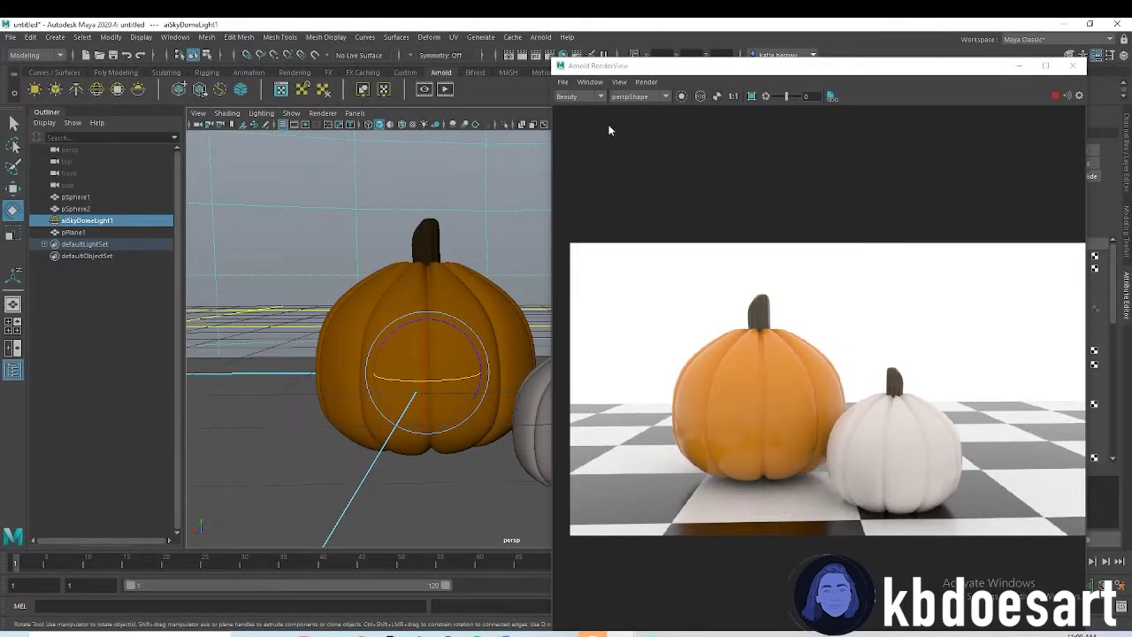
{"action": "left_click", "coordinate": [101, 71]}
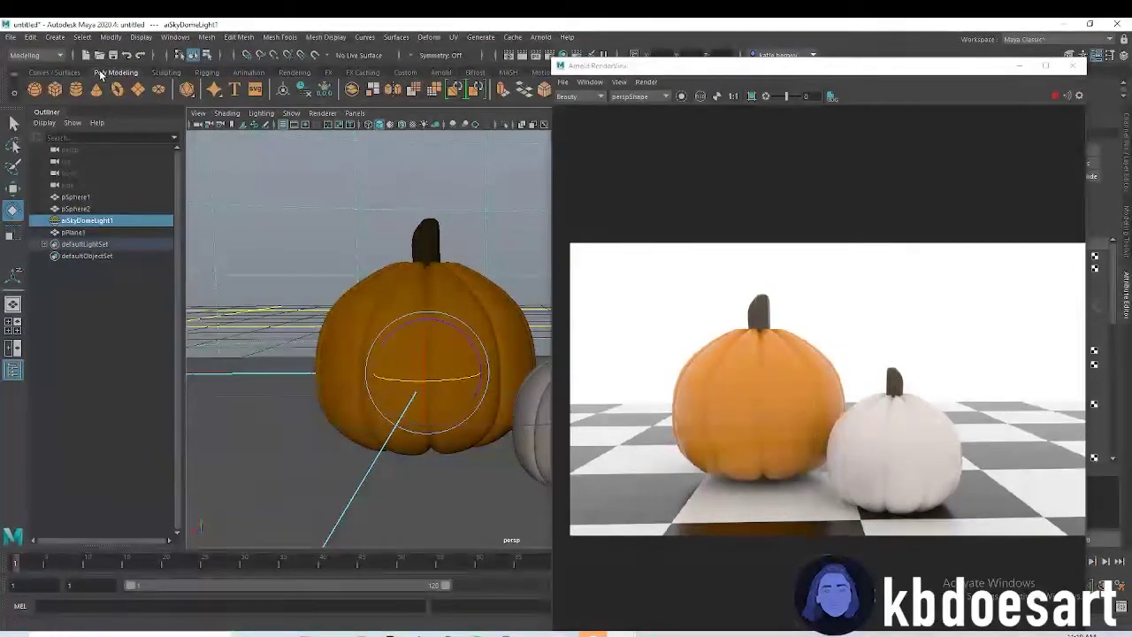